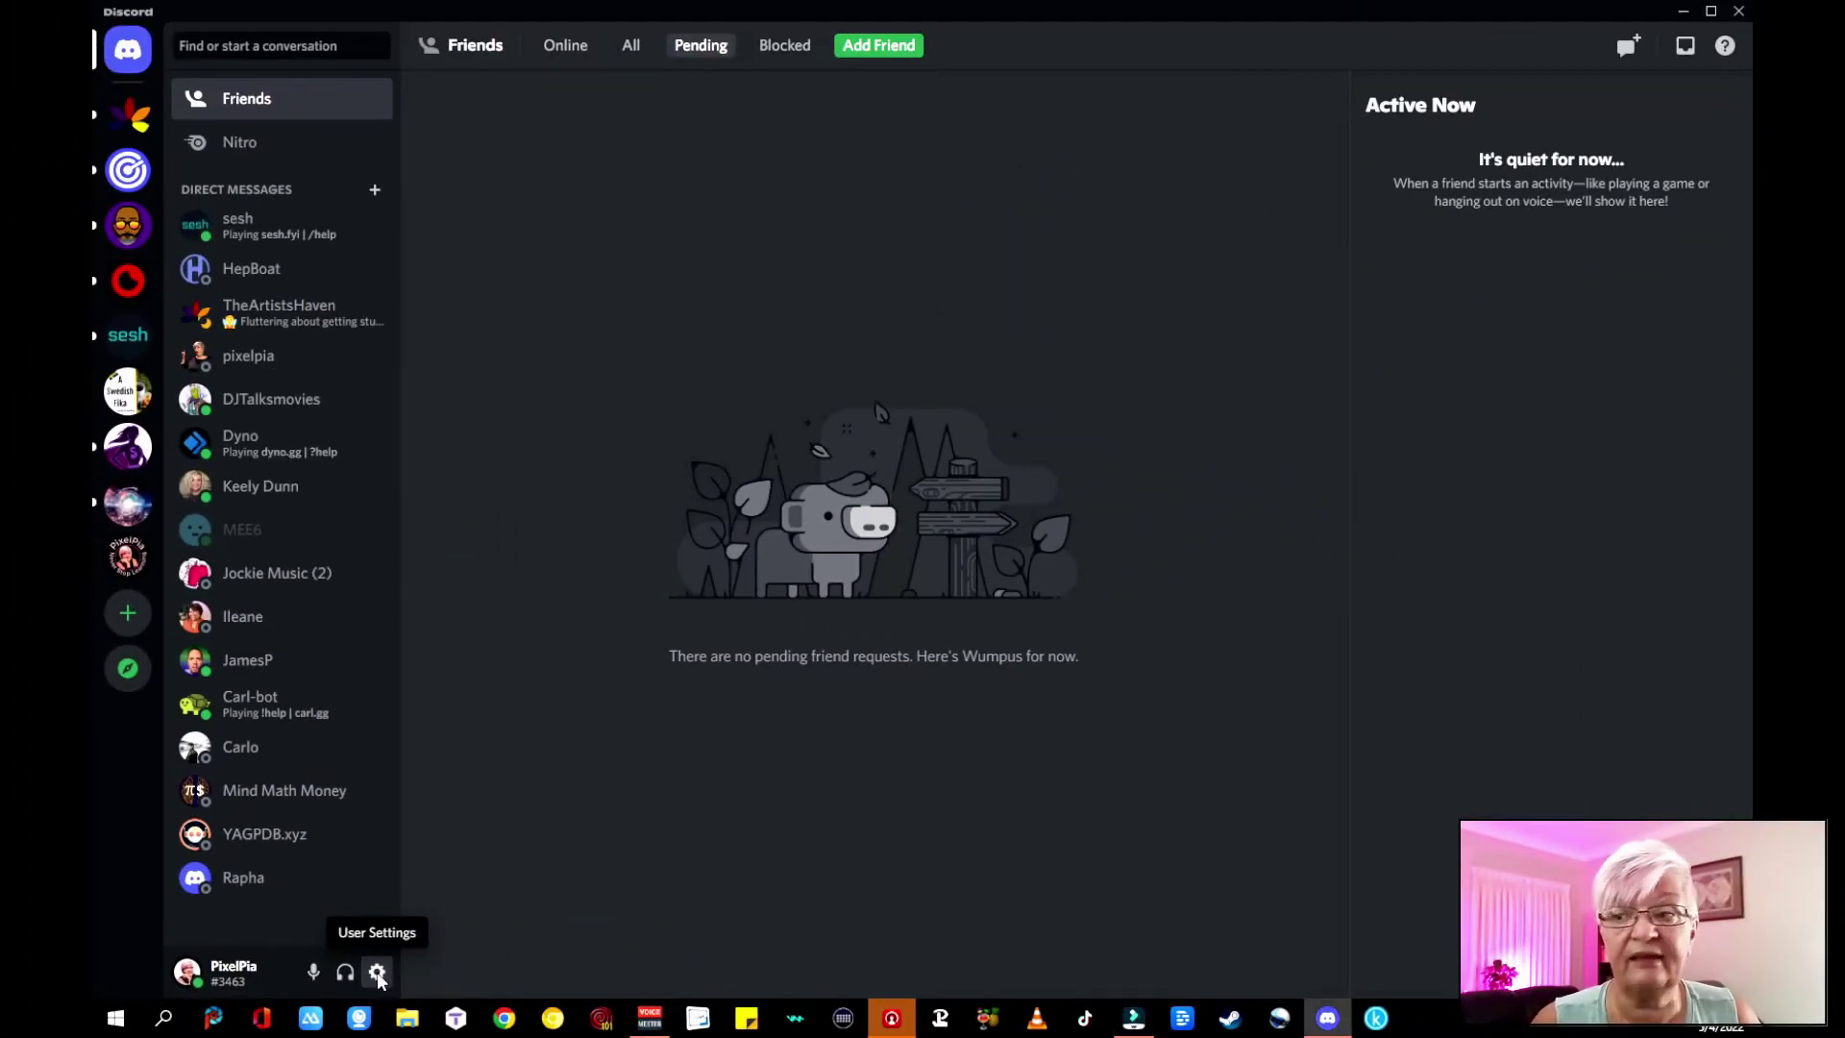
Open the user settings and review the account details, the username editing form and the User Profile page.
click(376, 972)
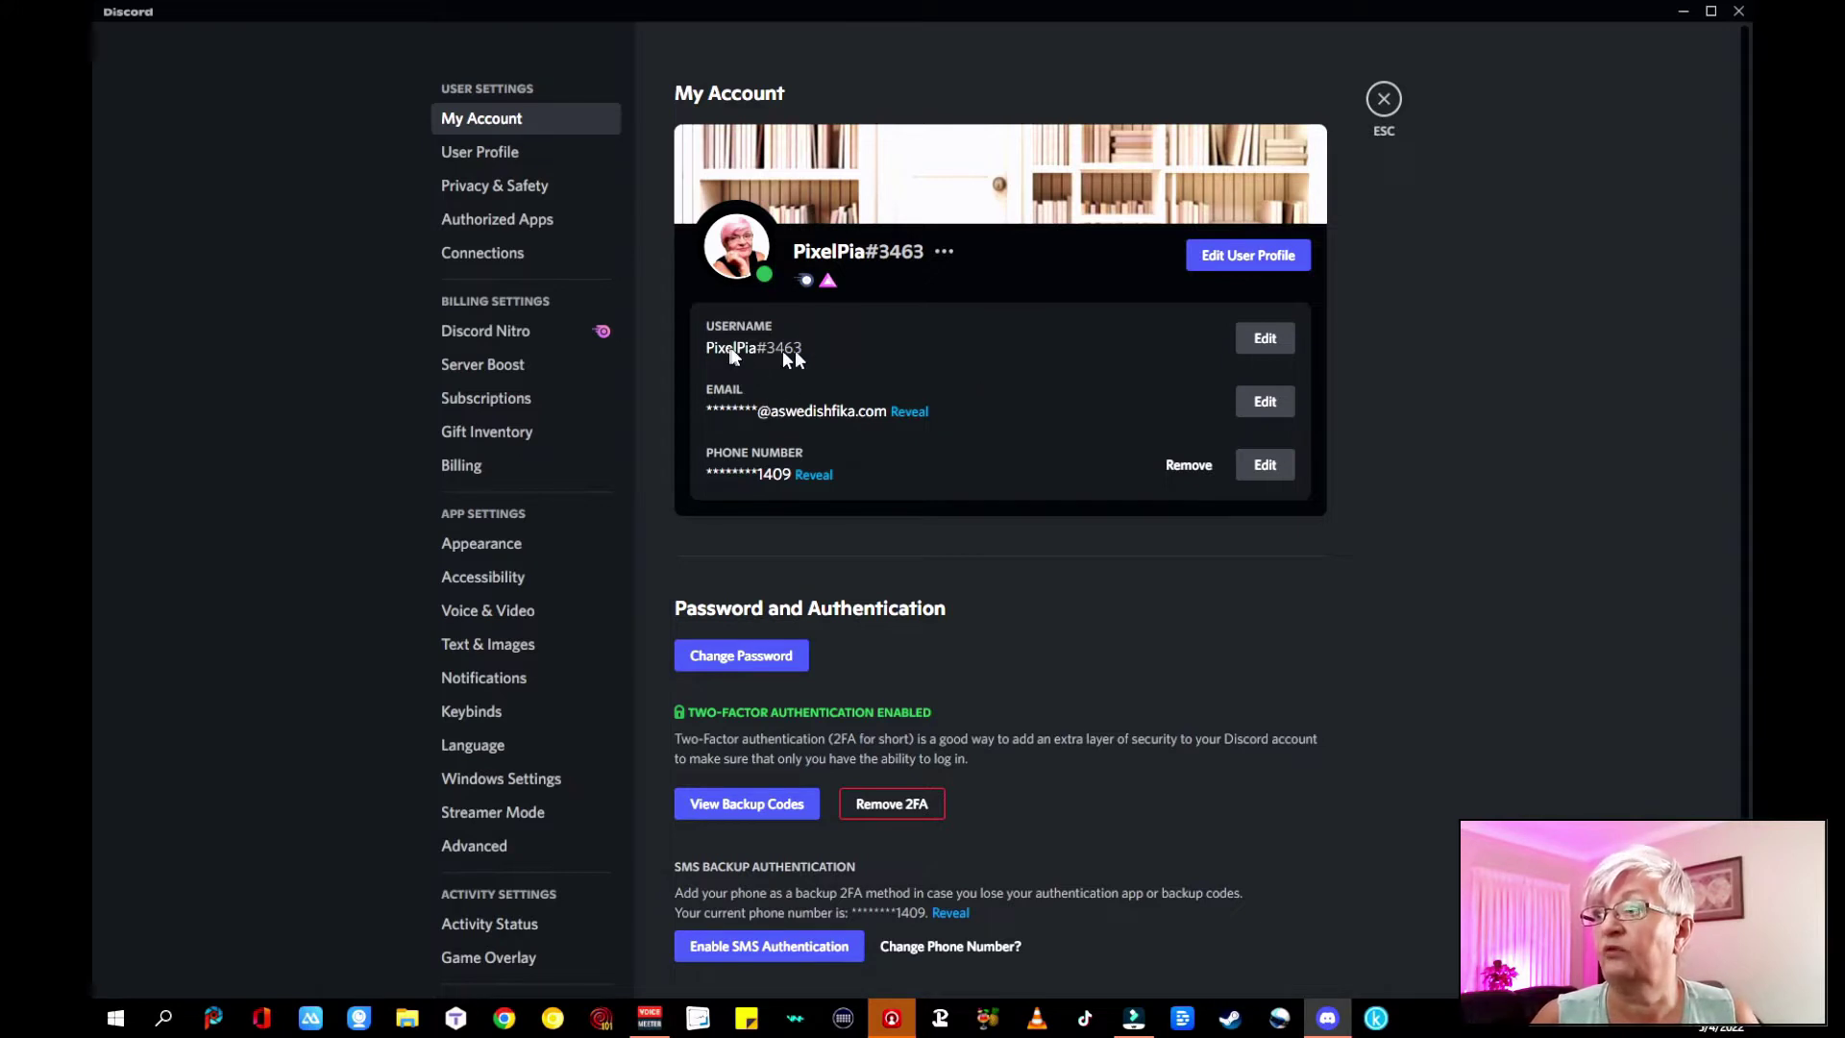
click(1267, 341)
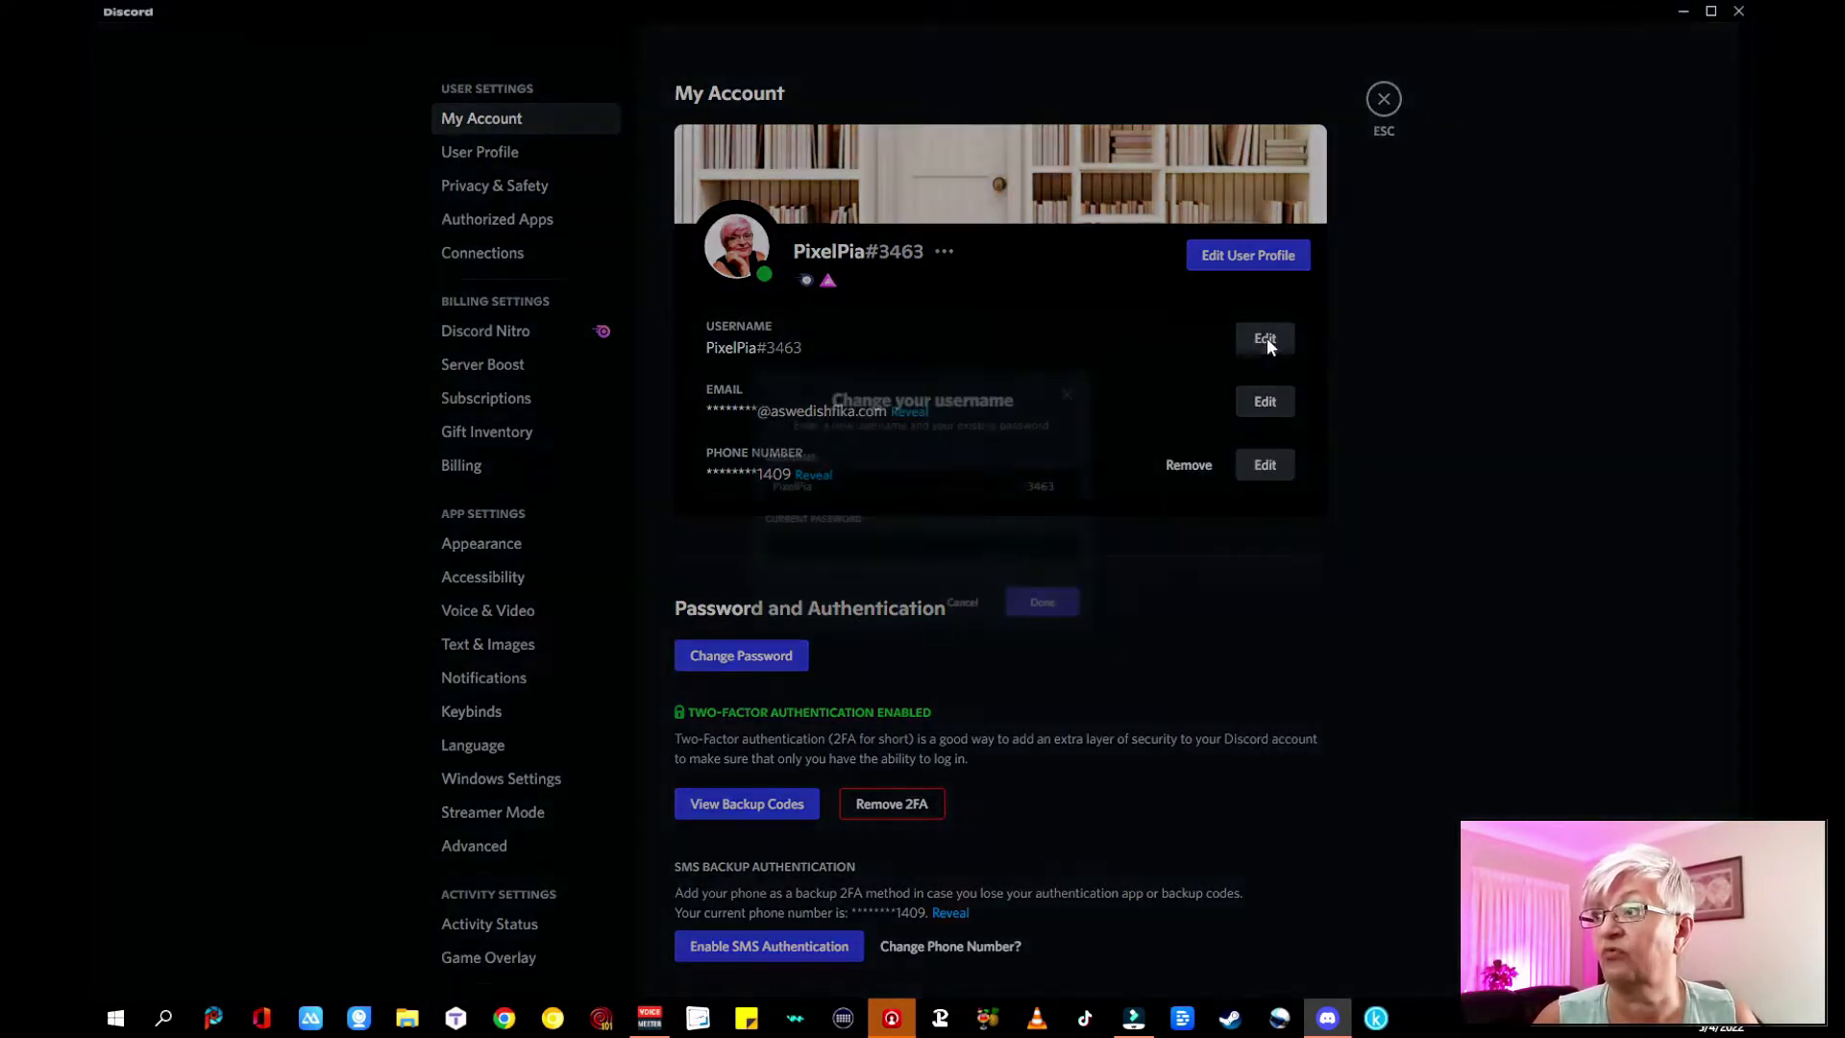
click(1247, 358)
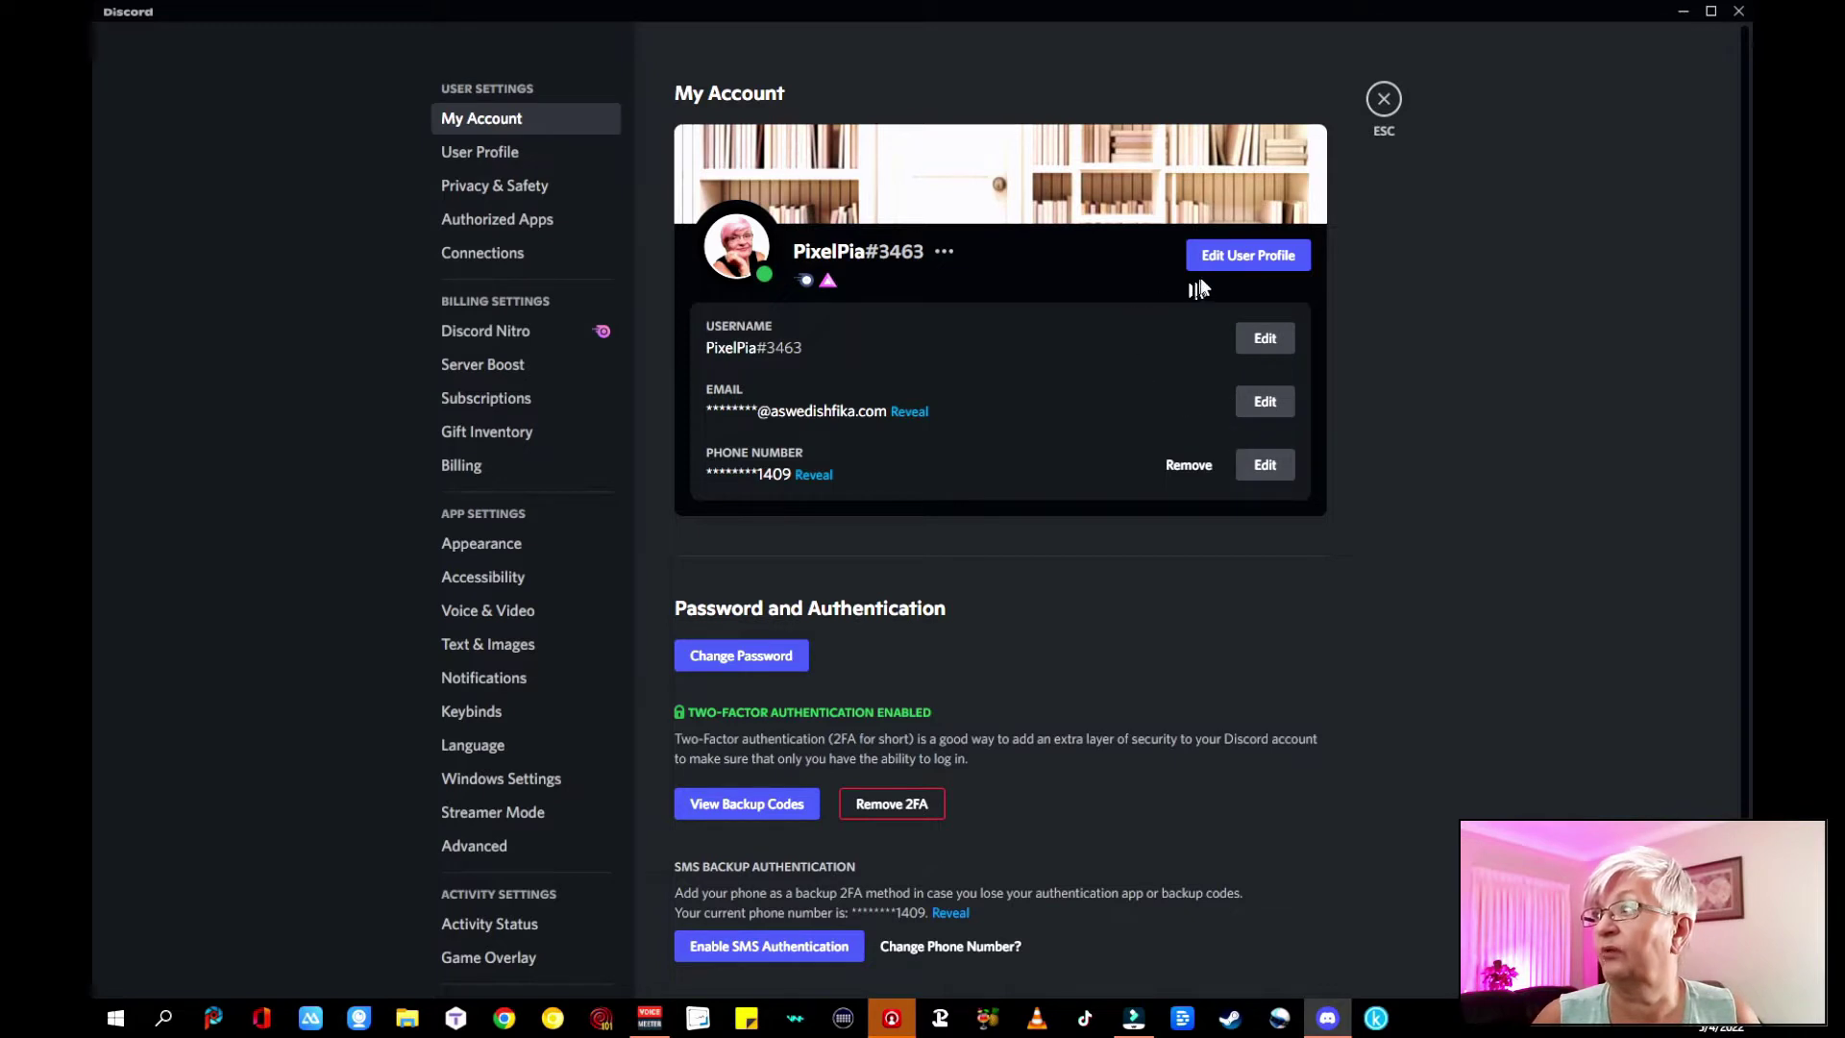
click(1245, 258)
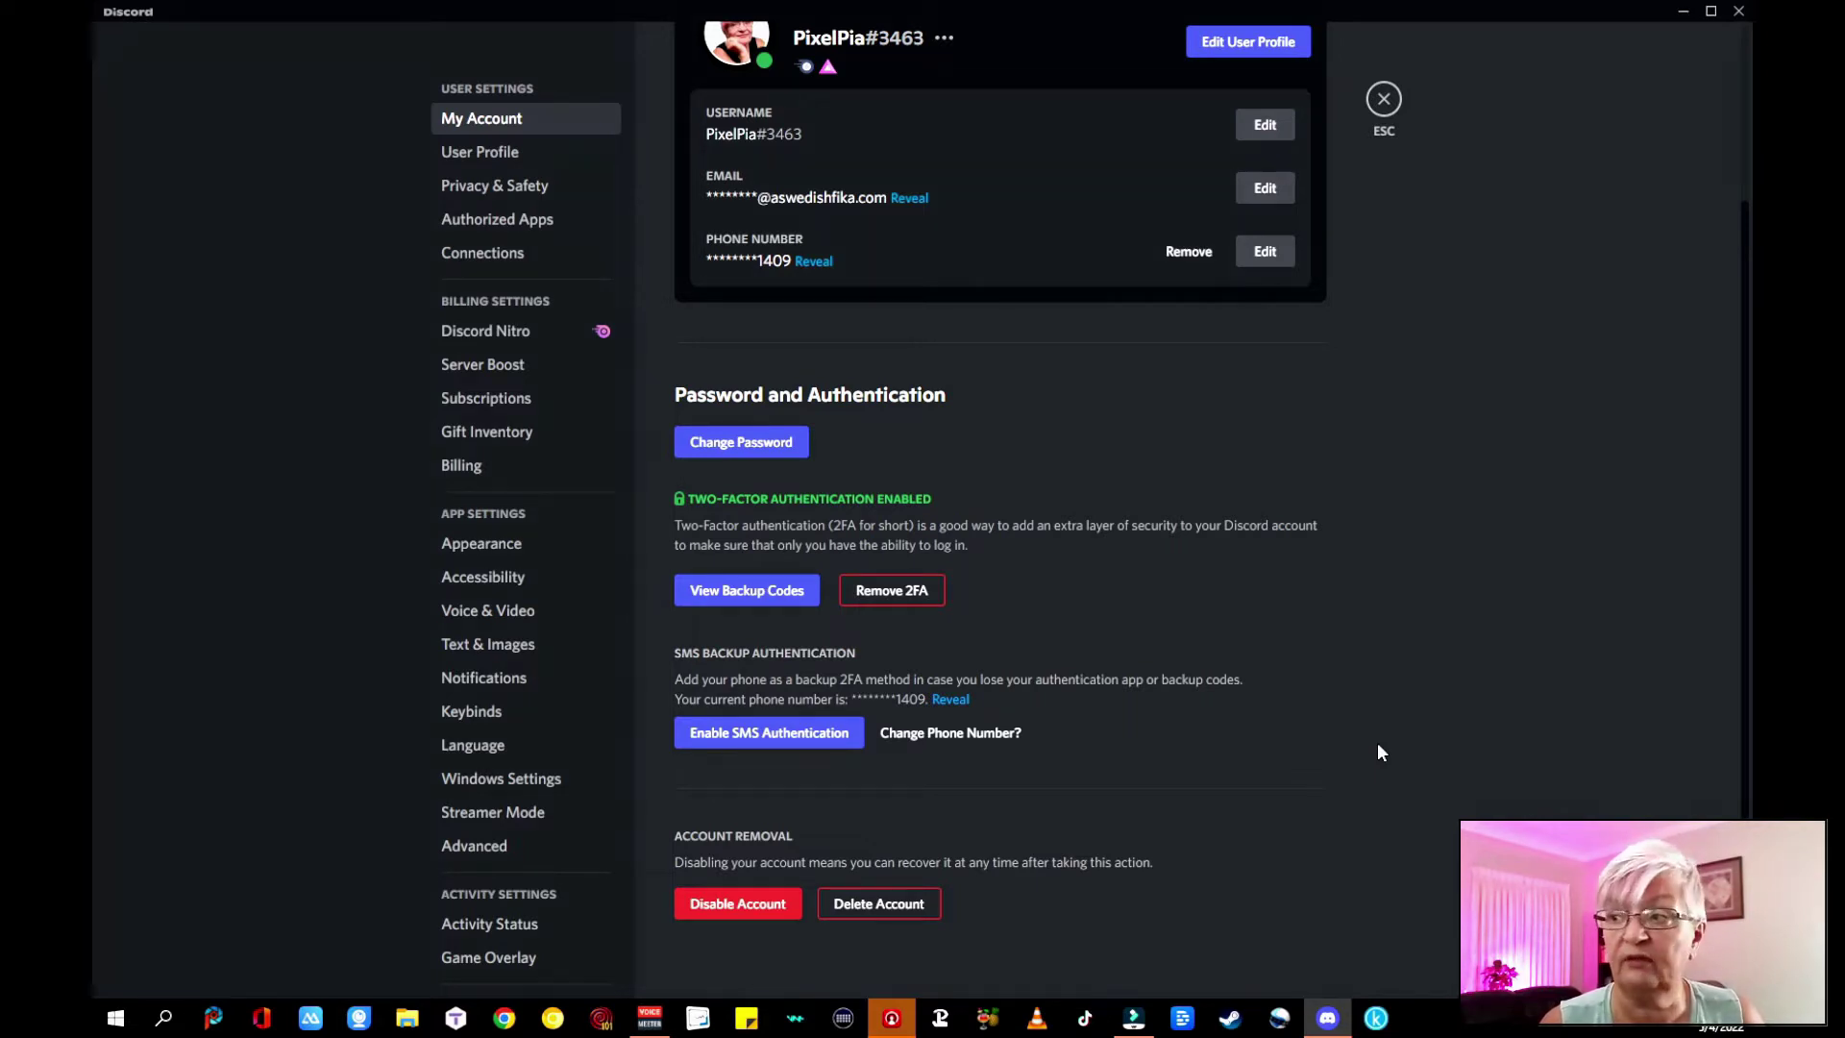
click(480, 152)
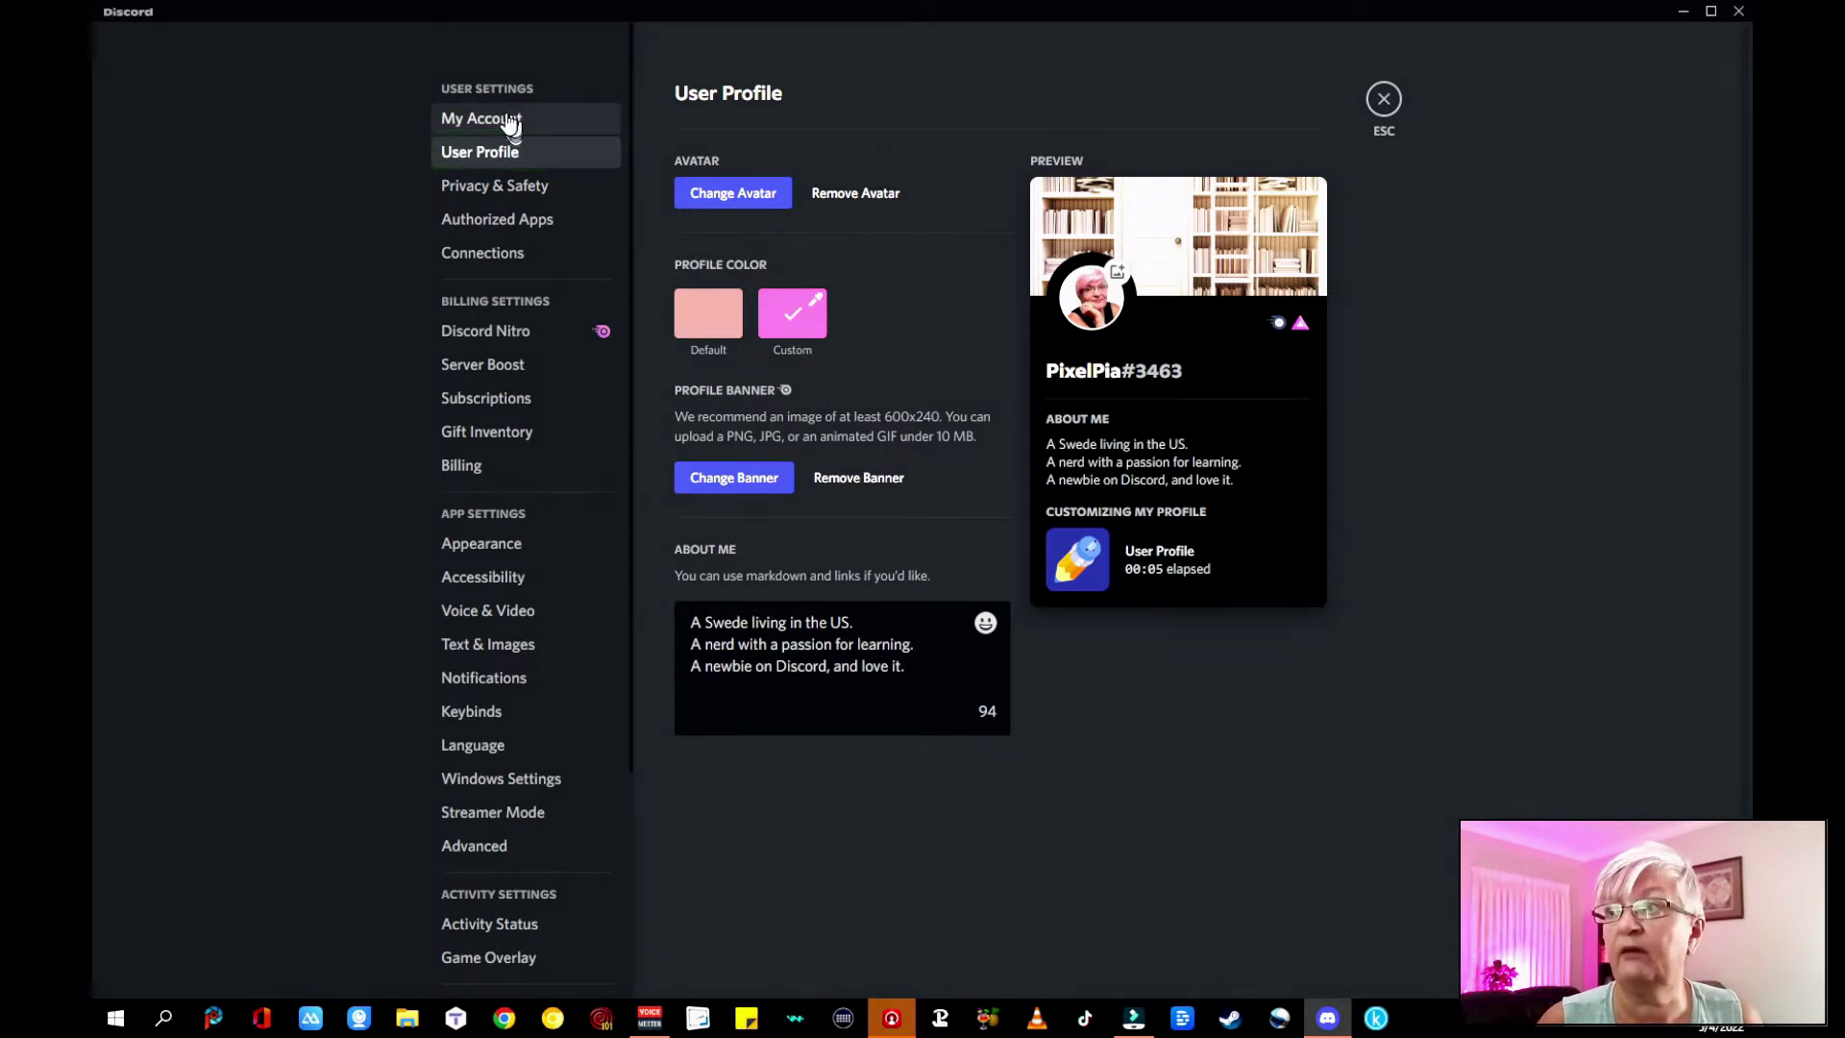
In the Privacy & Safety settings, turn off joining your game for both friends and voice channel participants.
click(494, 185)
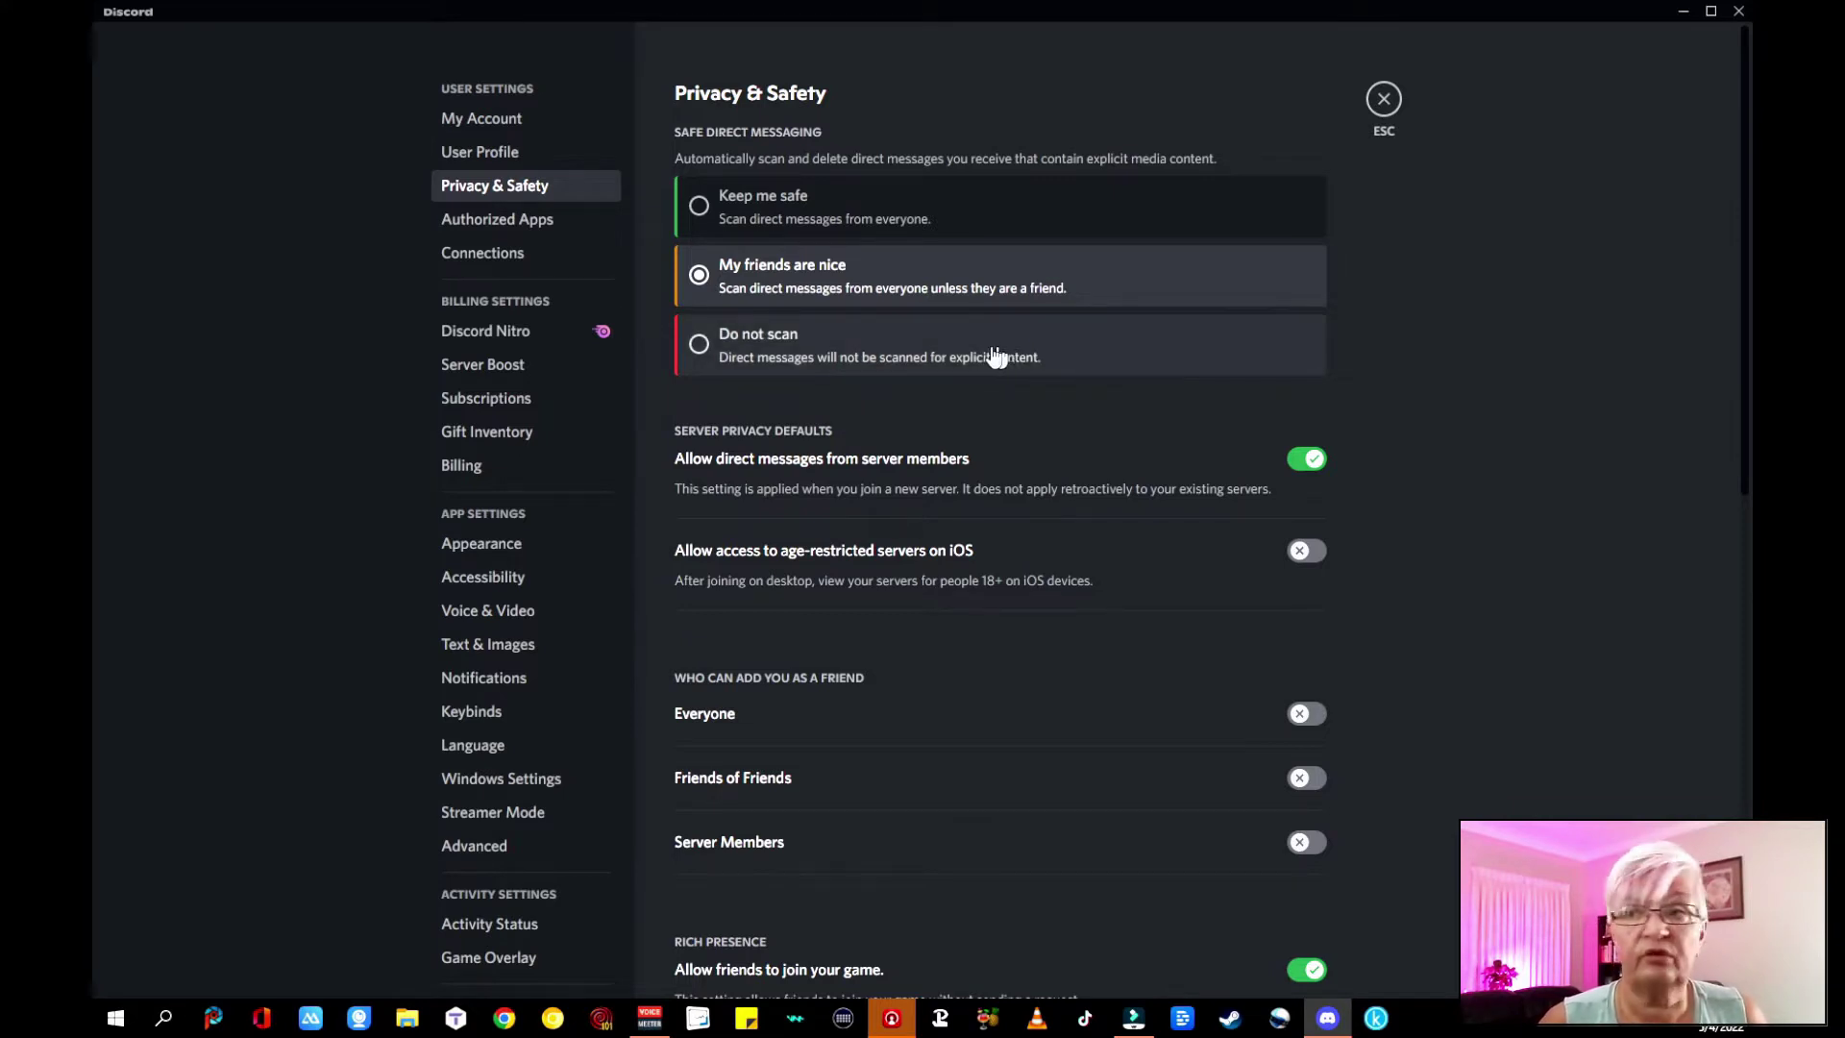
scroll(1009, 283, down, 2)
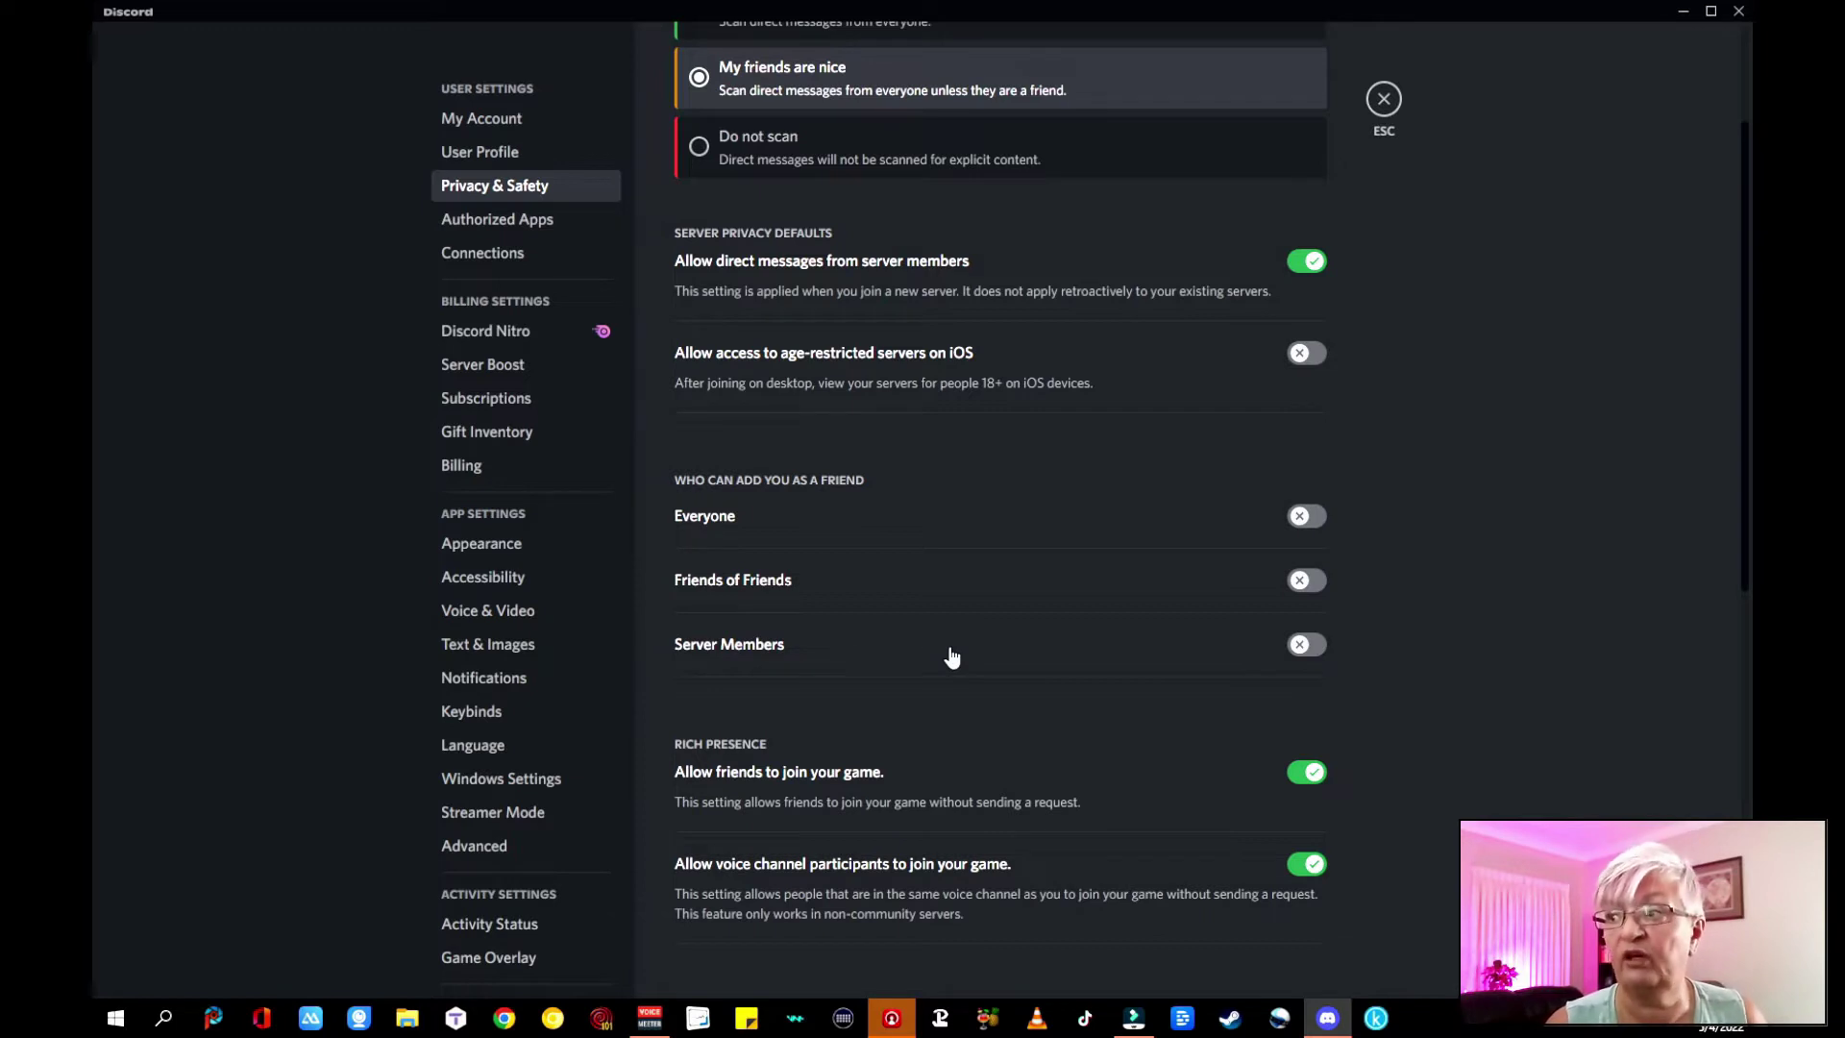
scroll(736, 451, down, 3)
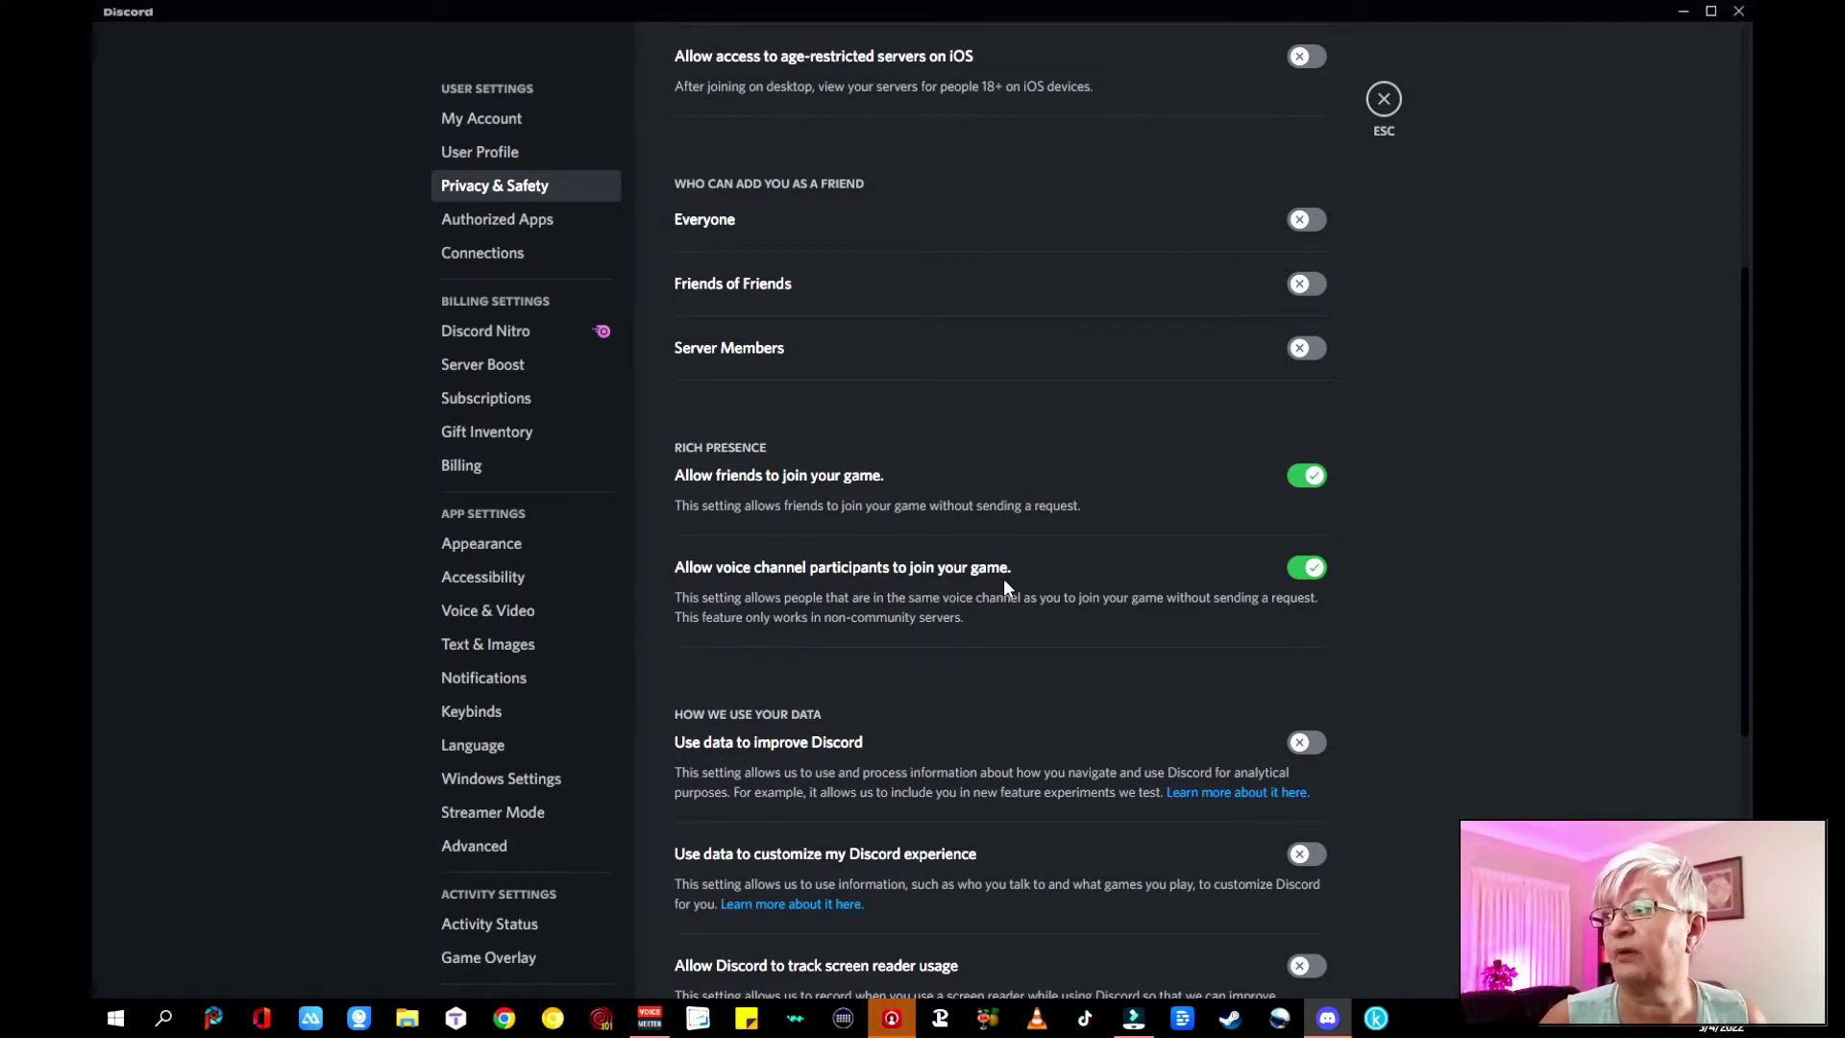
click(1309, 476)
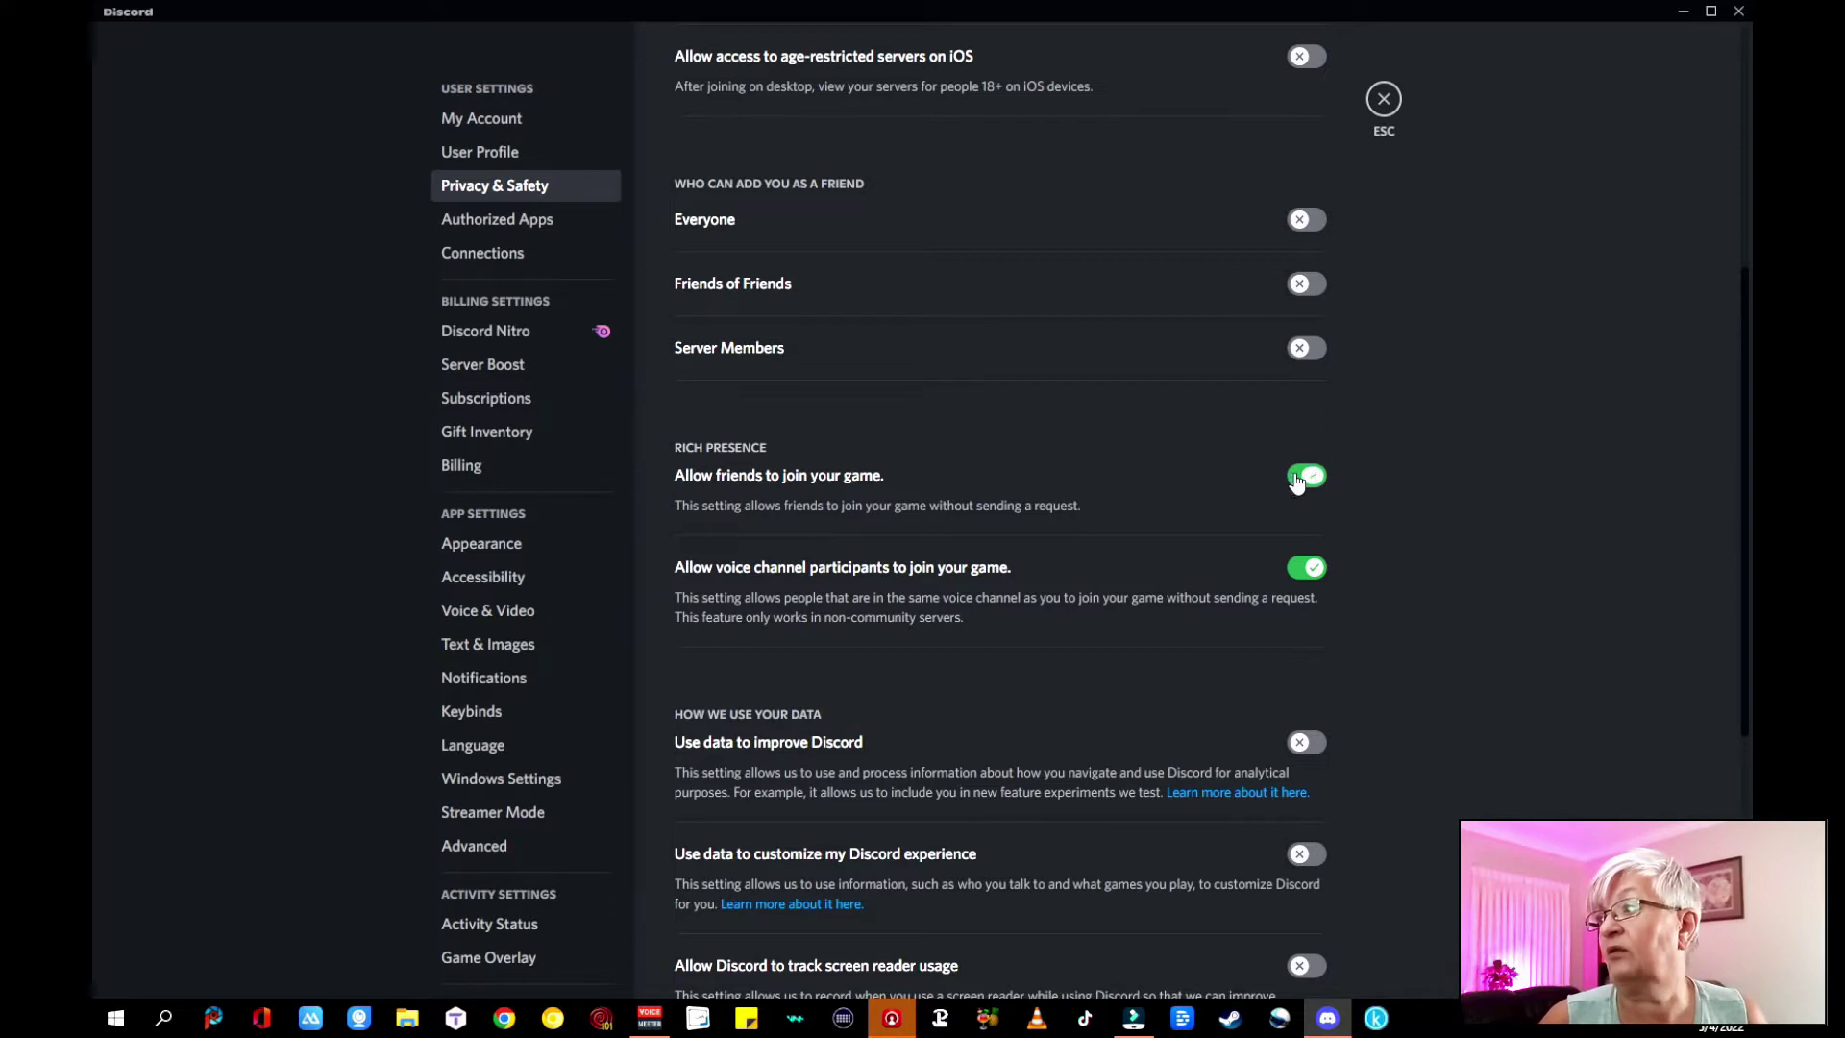
click(1299, 571)
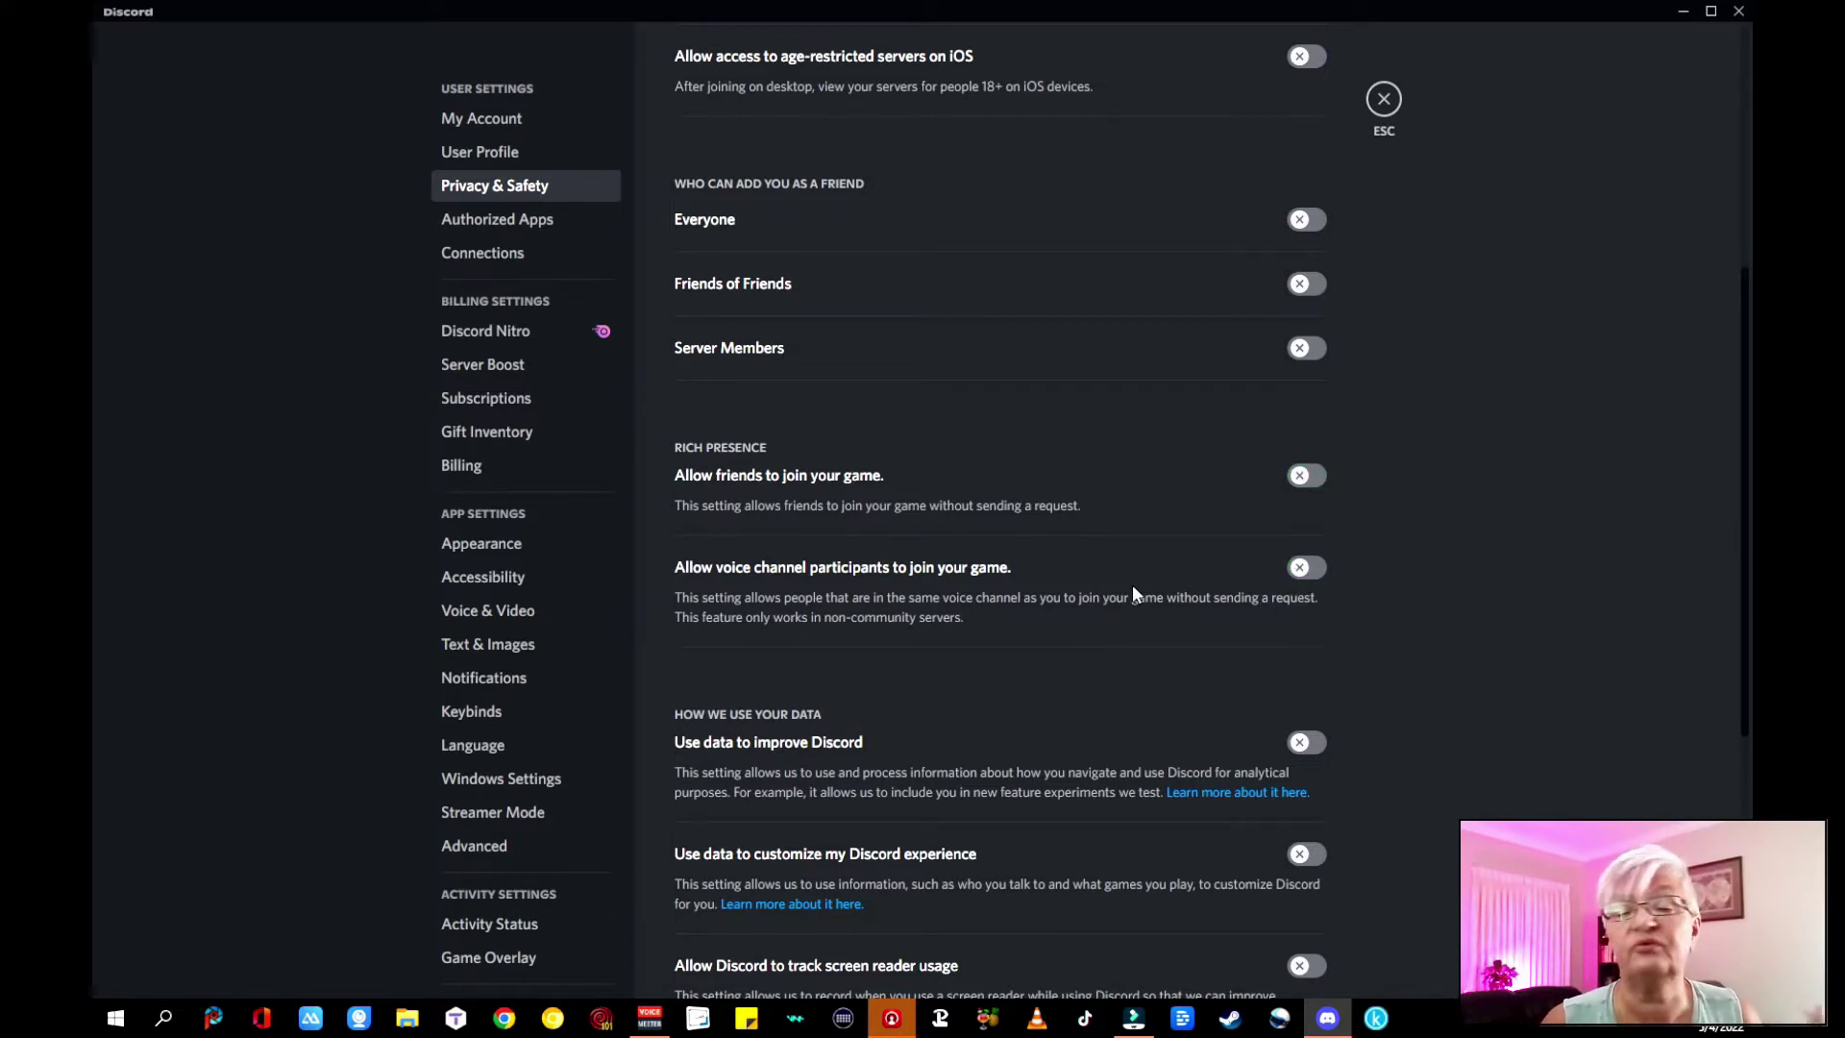
Review the data usage options in the privacy settings and the permissions granted to the authorized apps.
scroll(1132, 593, down, 3)
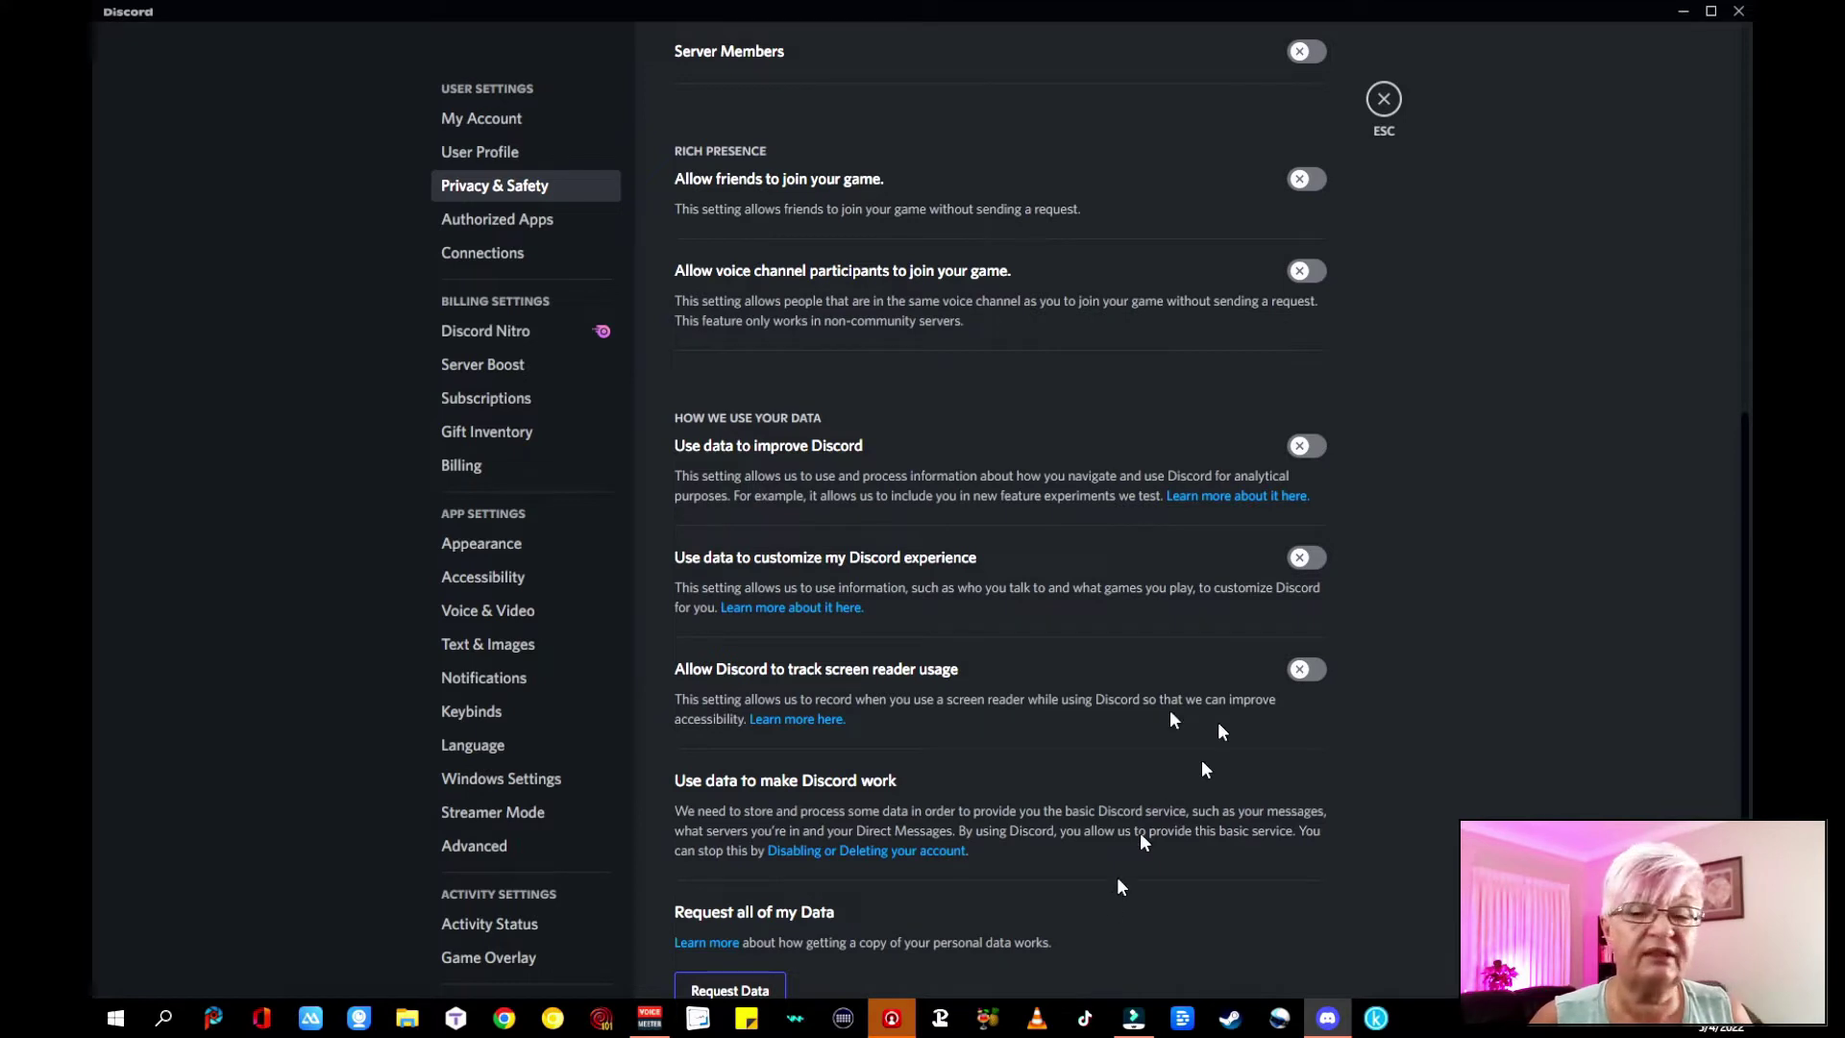
scroll(1092, 780, down, 2)
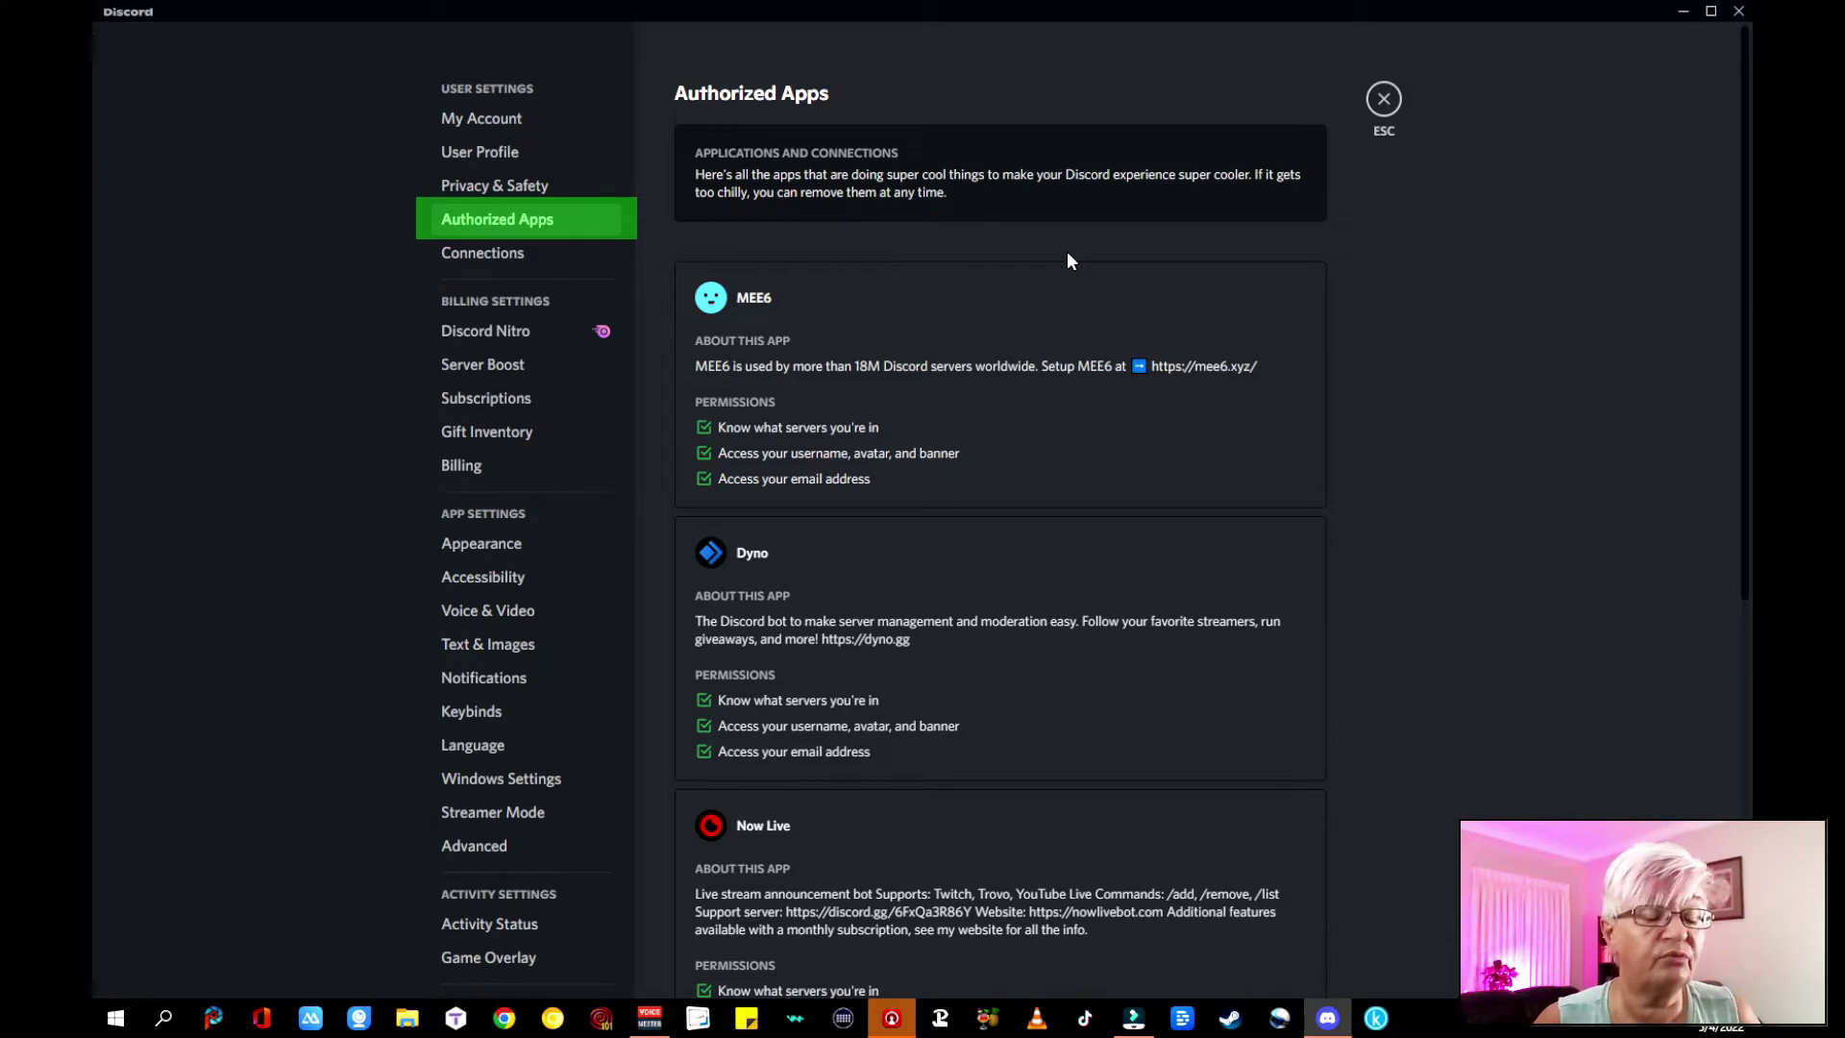
scroll(1217, 251, down, 1)
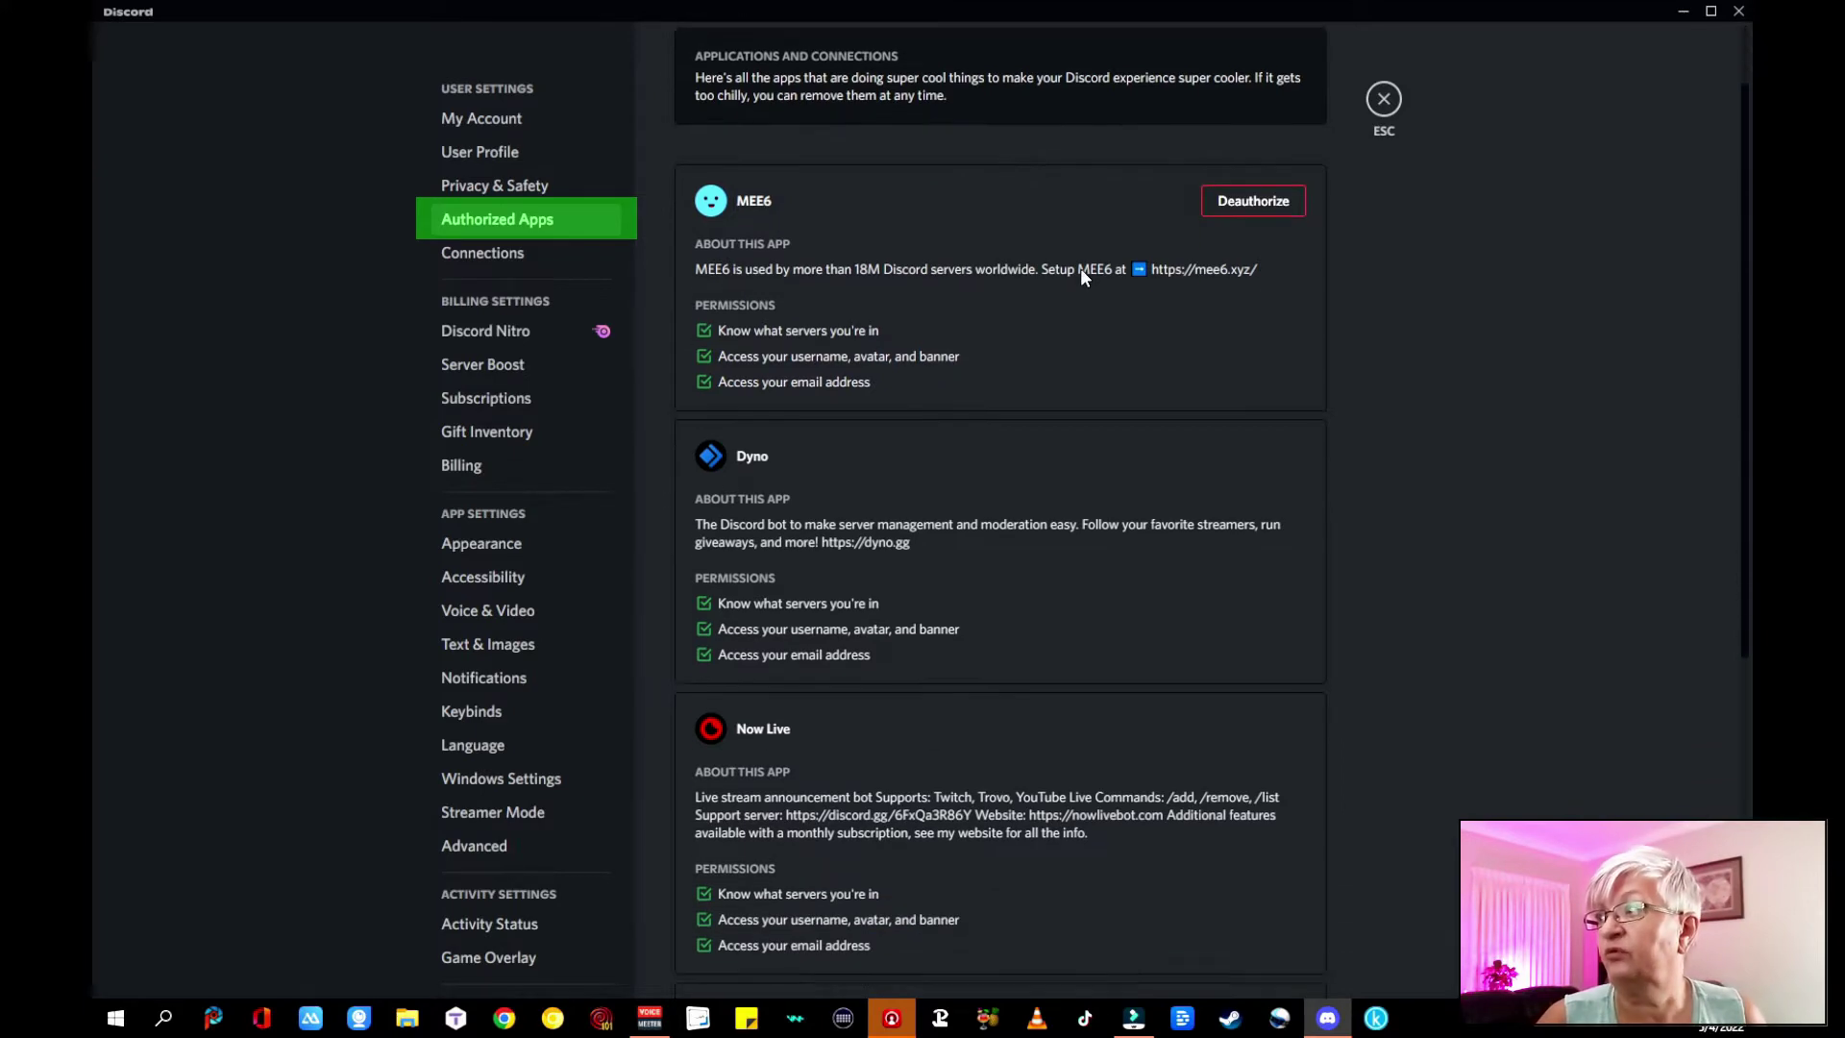
scroll(1428, 302, down, 5)
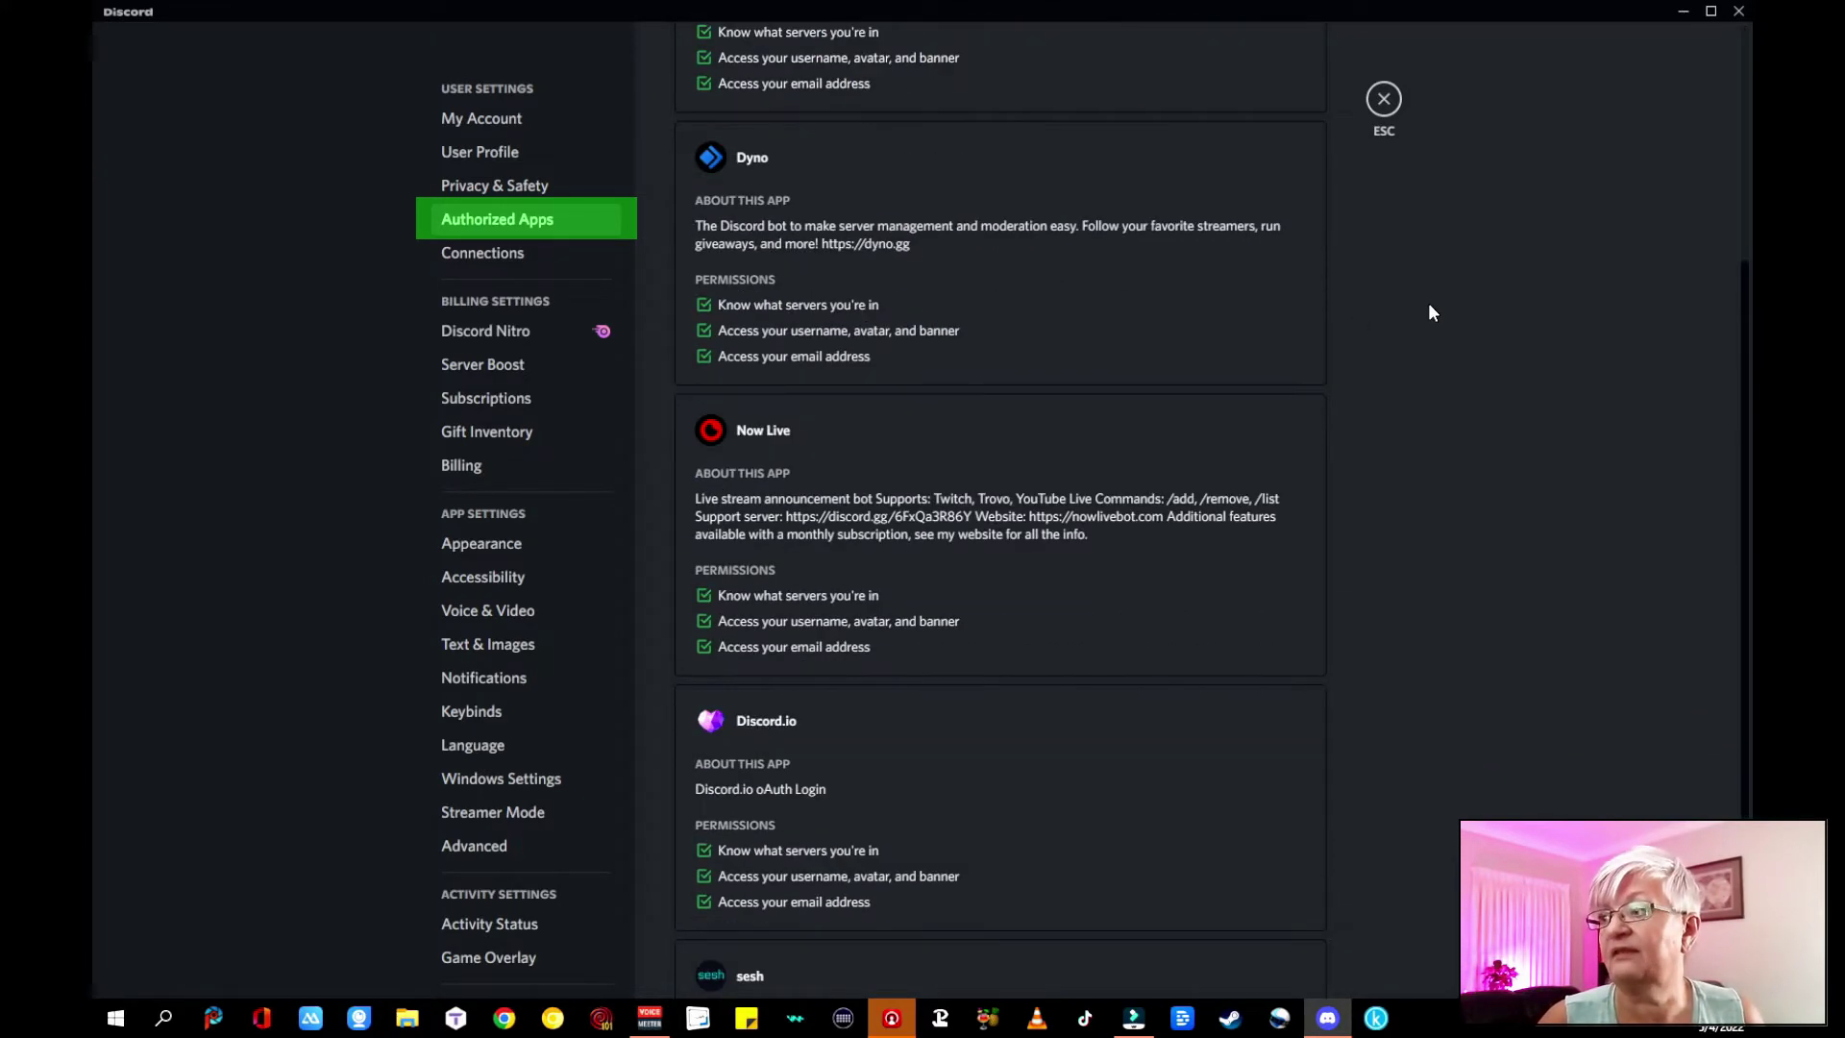
scroll(1427, 303, up, 7)
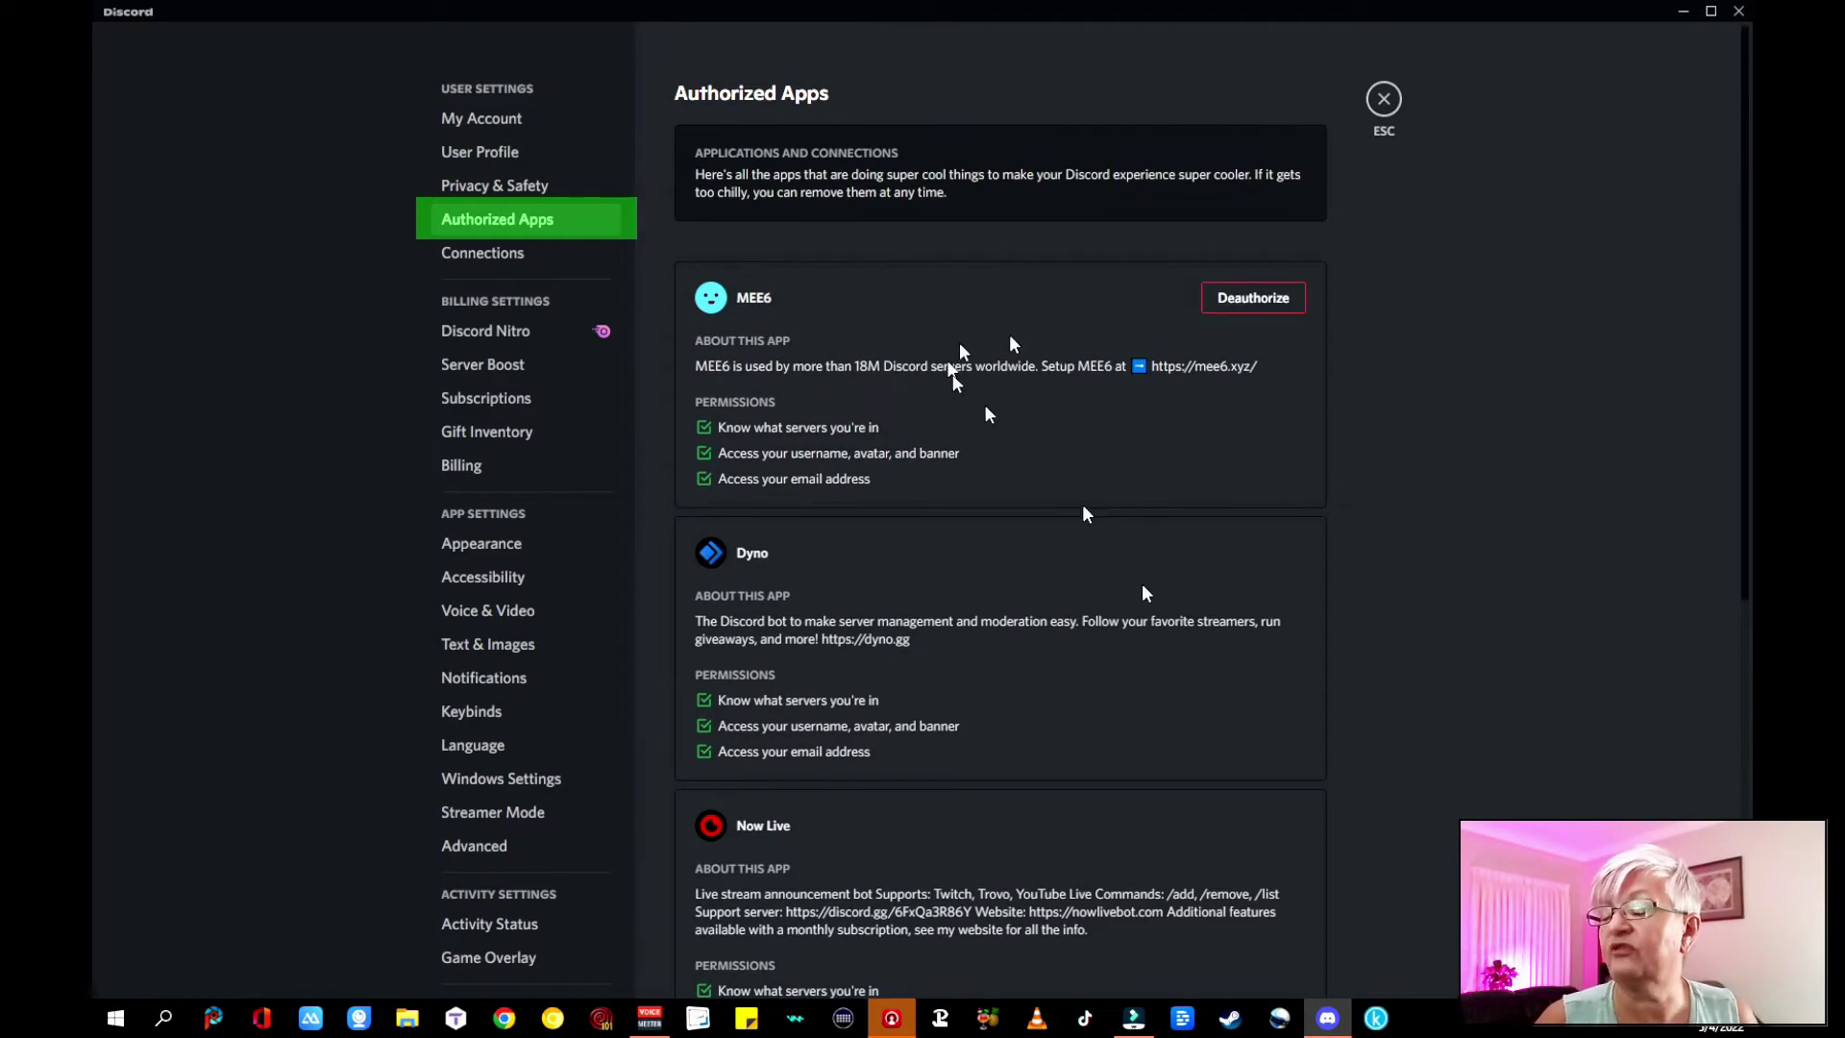
scroll(1180, 704, down, 7)
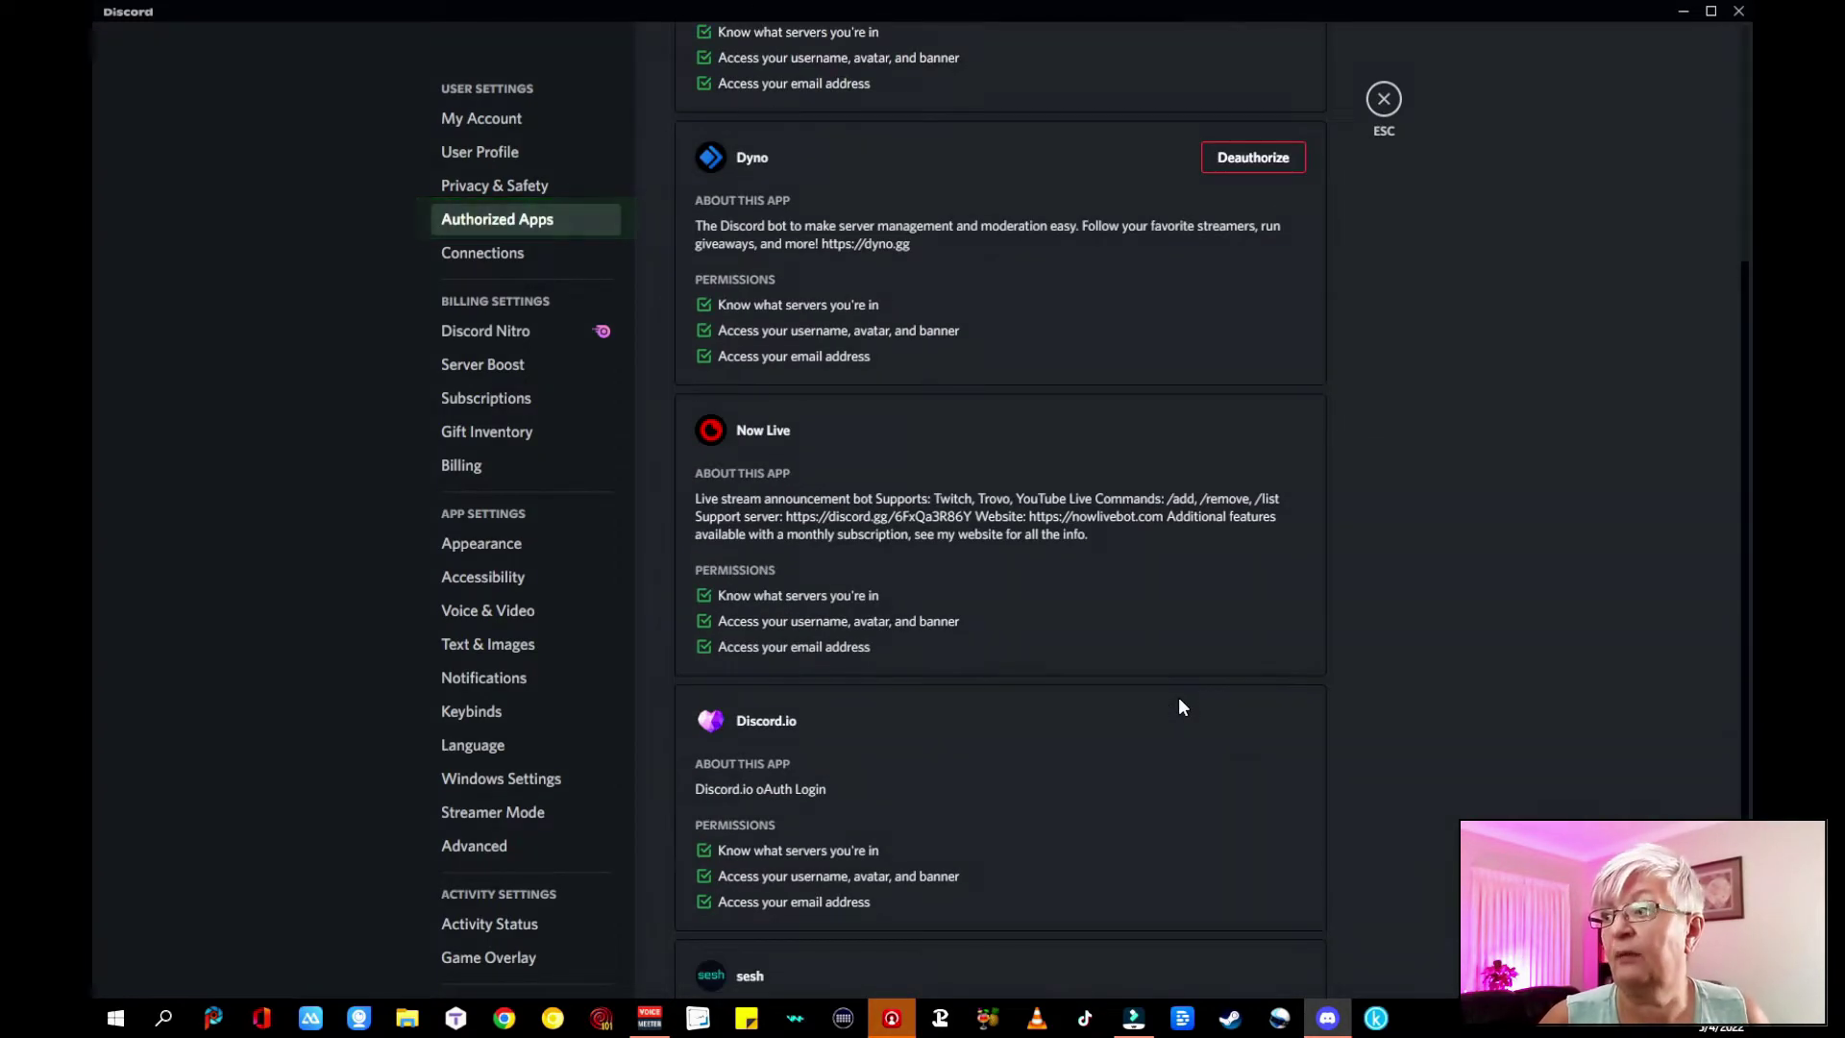
scroll(1179, 704, up, 7)
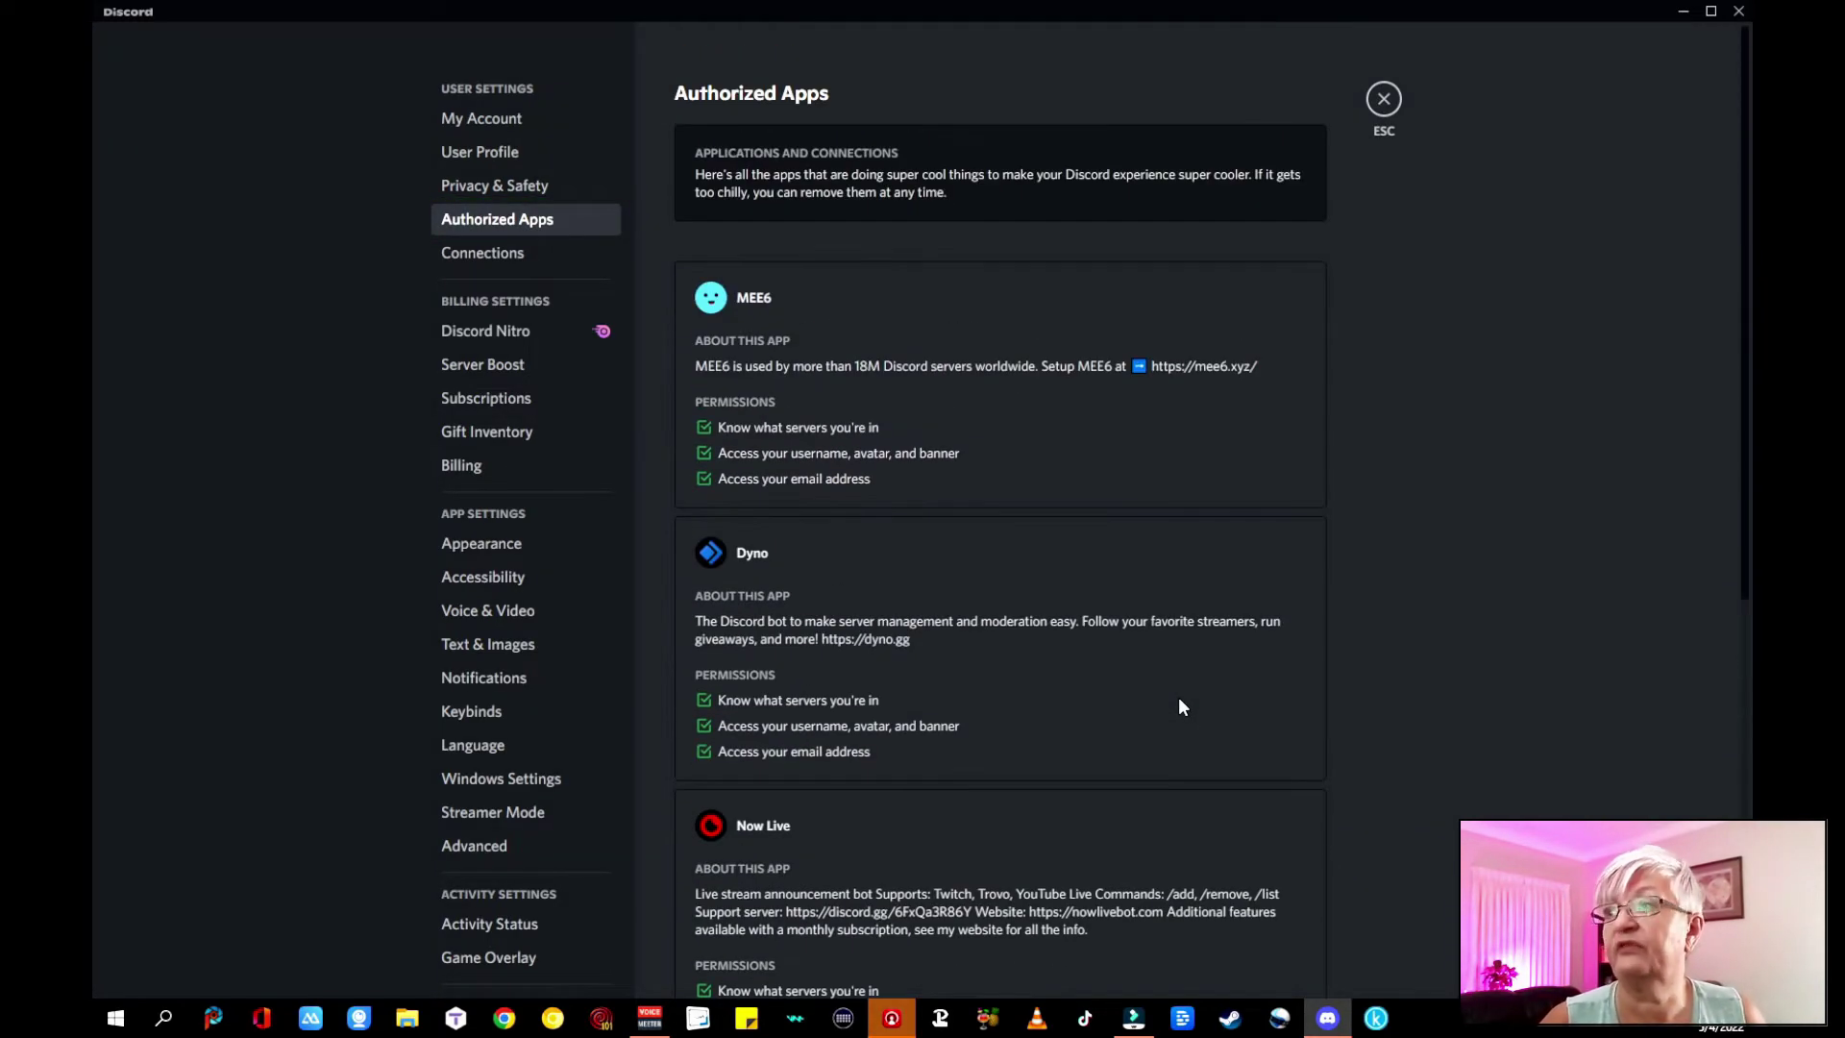
Examine the connected accounts, the Discord Nitro page, and the Appearance options for theme, message display and scaling.
click(484, 257)
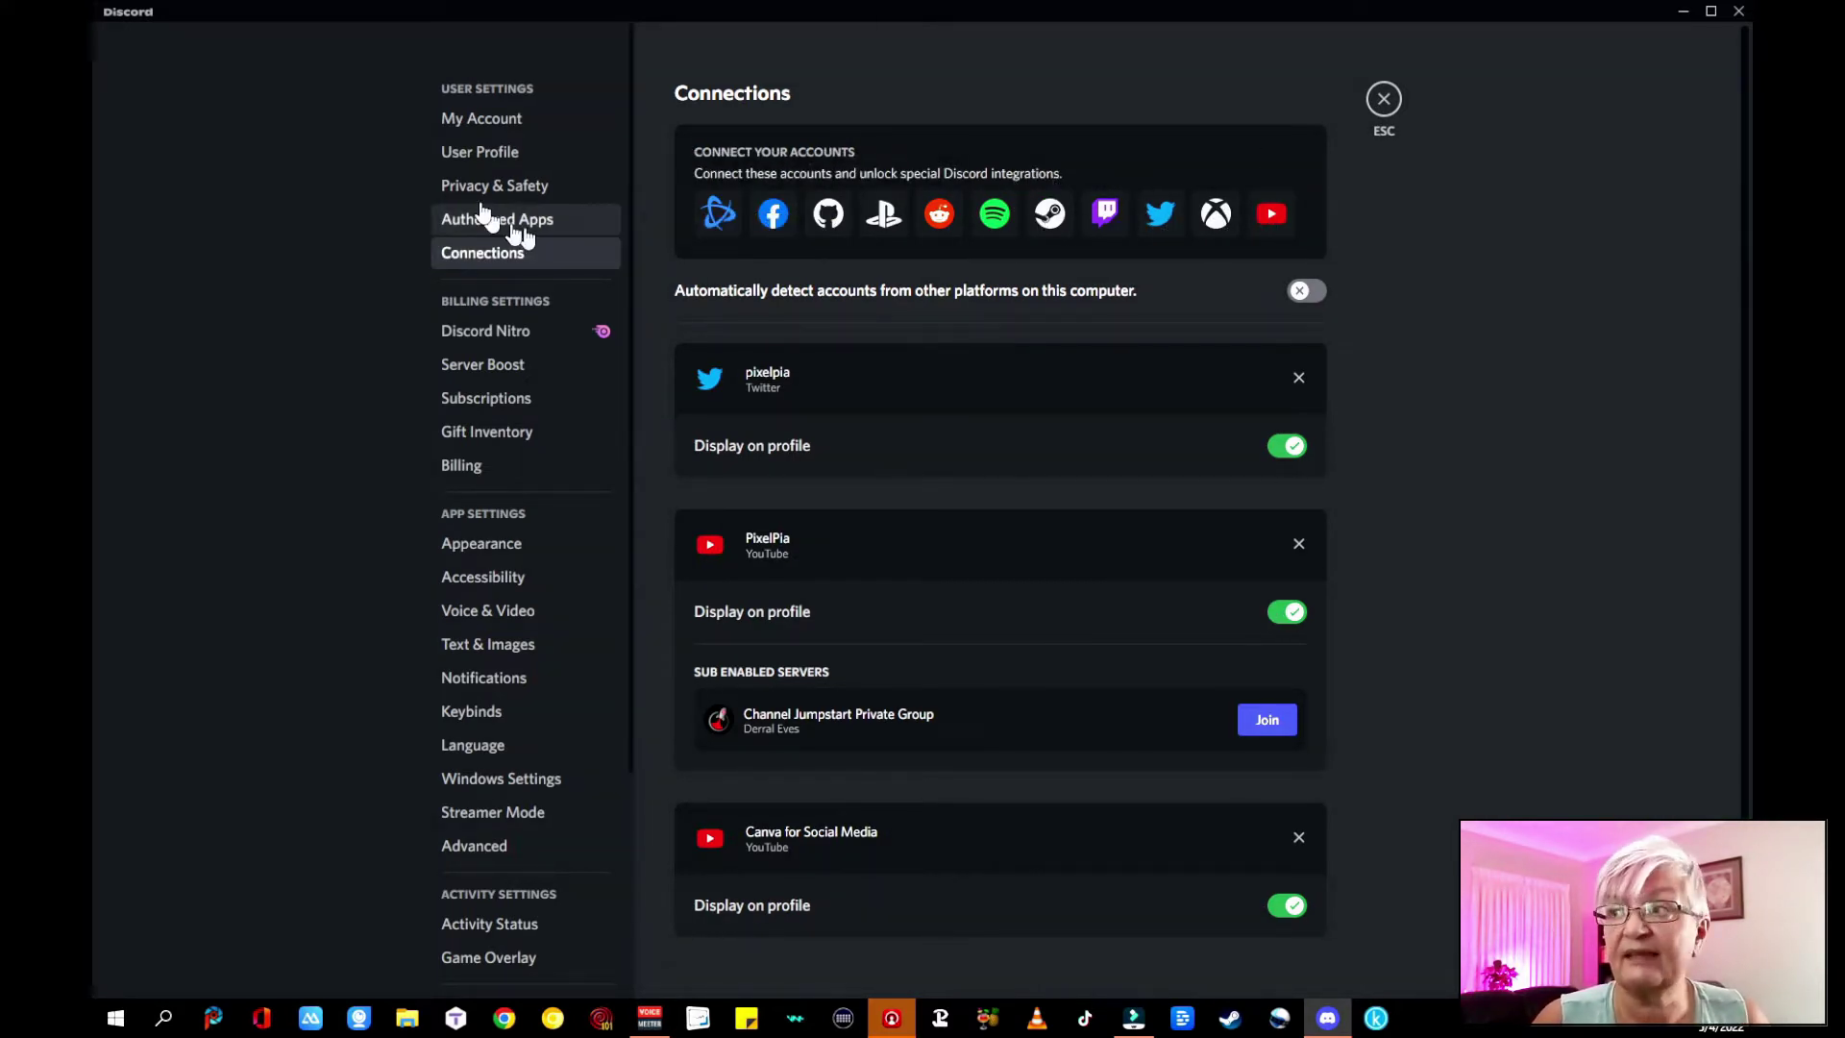
click(478, 342)
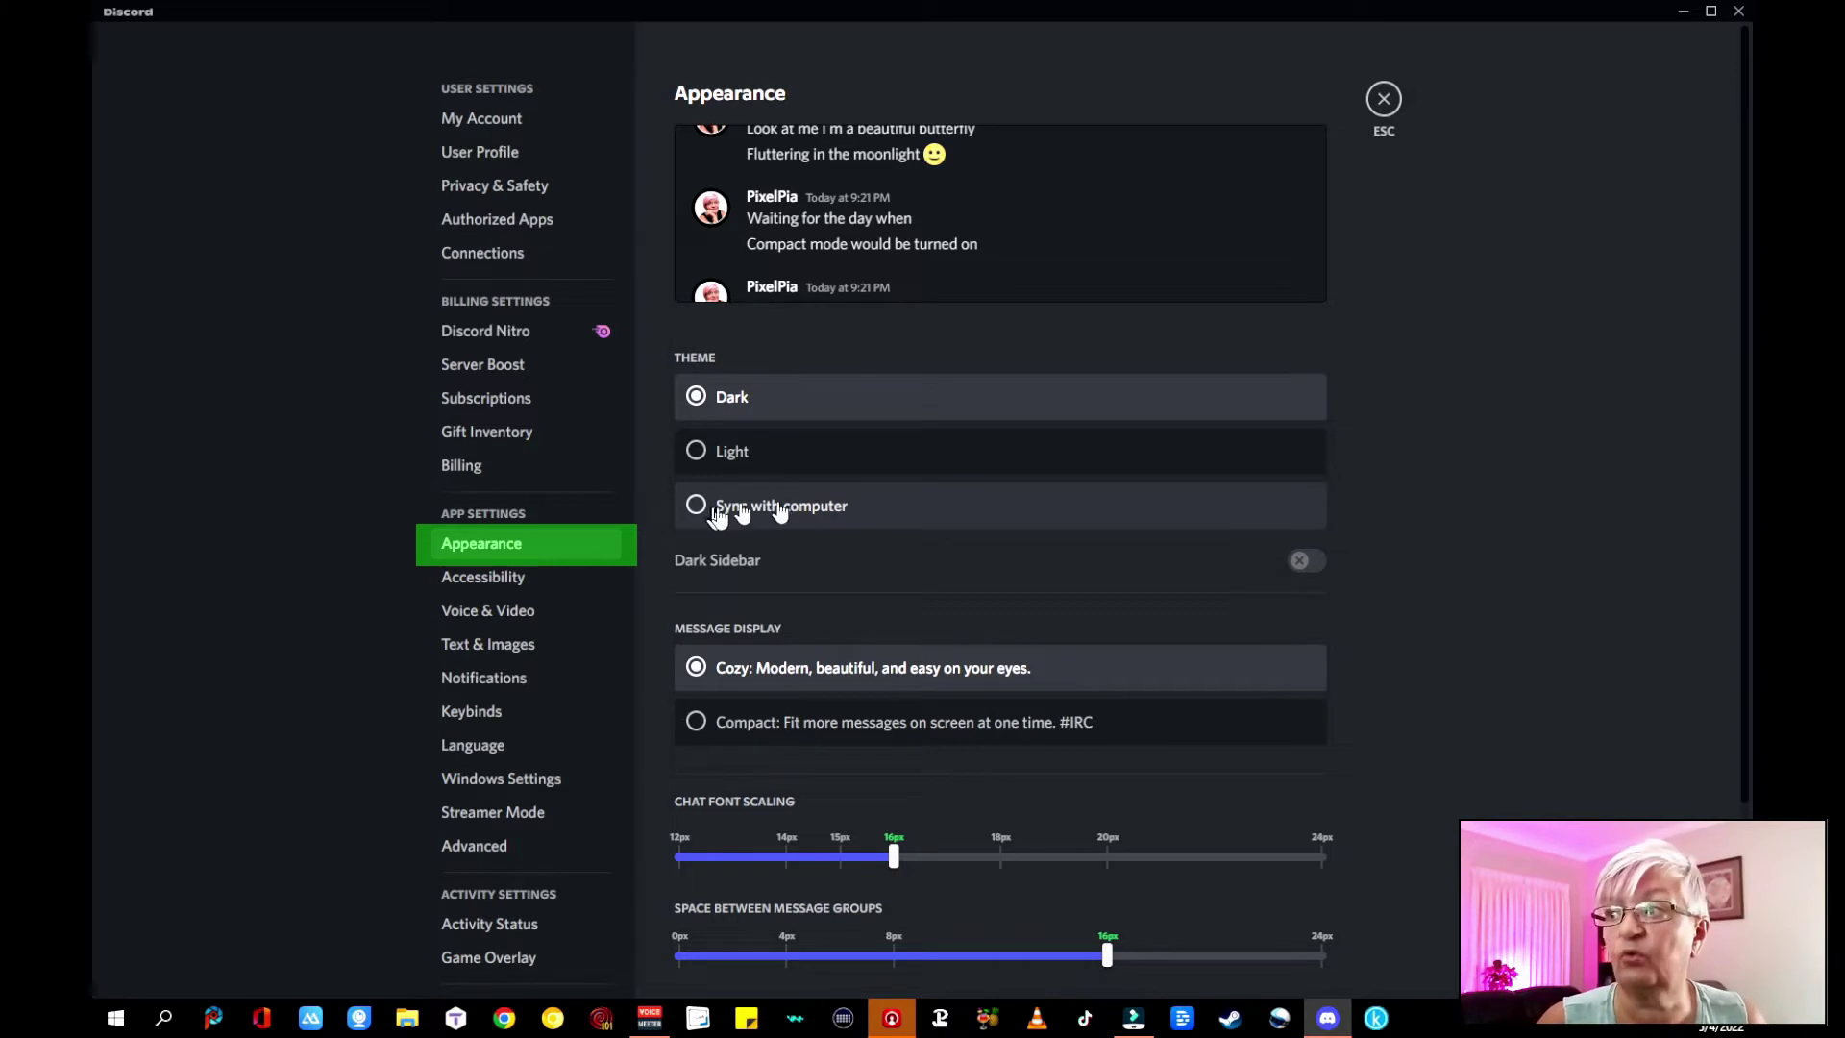
scroll(790, 507, down, 2)
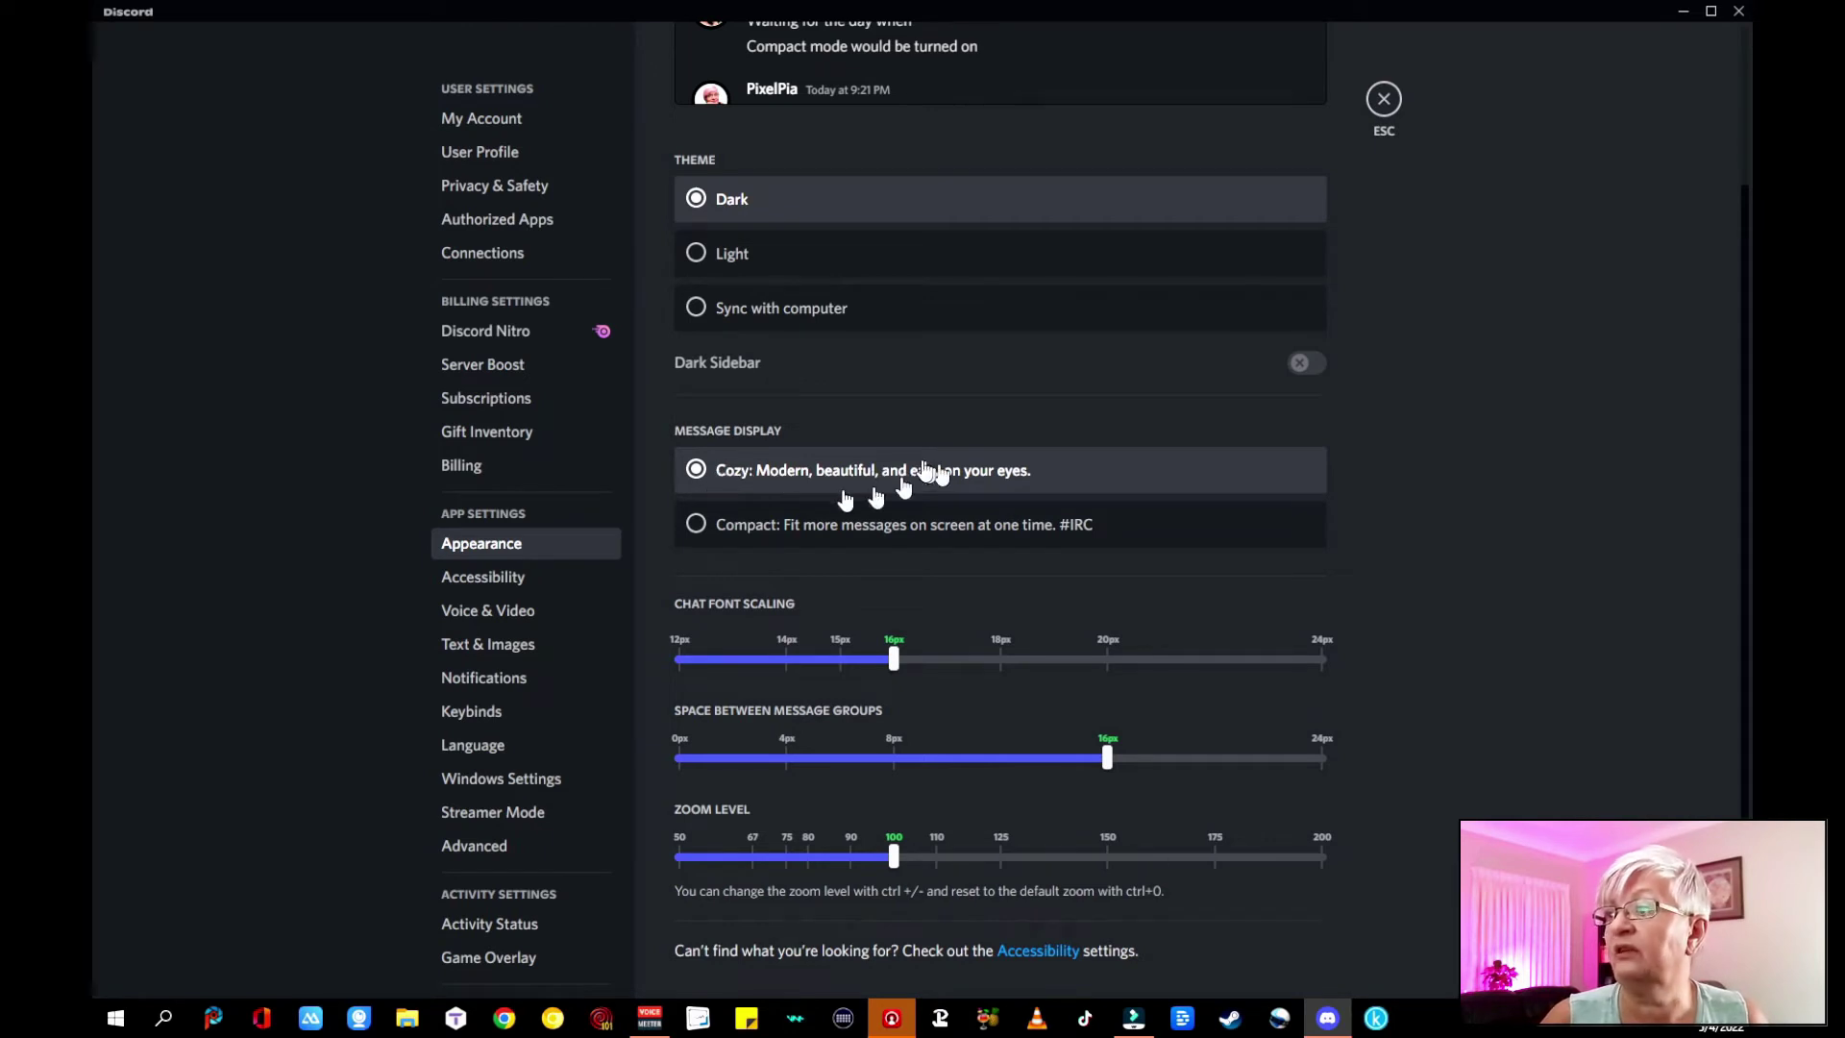
Examine the Accessibility settings for contrast, reduced motion and stickers, and preview the text-to-speech rate.
click(490, 580)
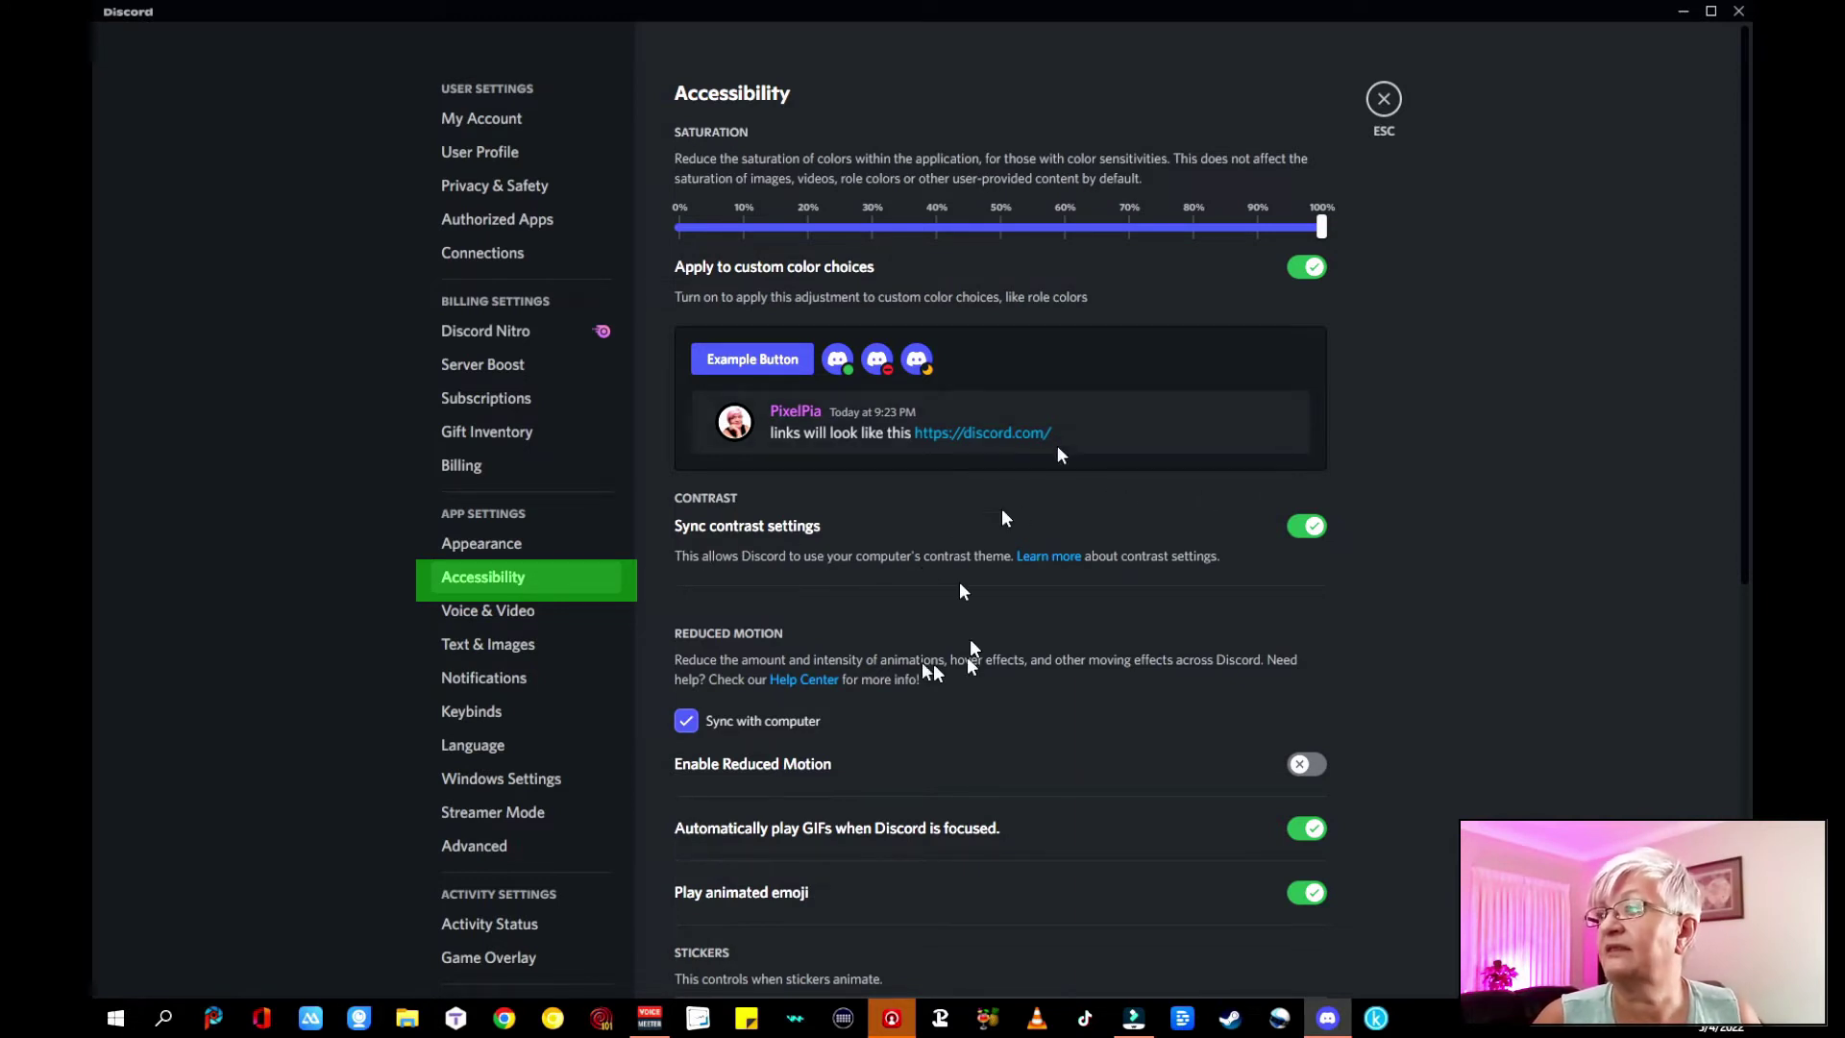
scroll(987, 695, down, 1)
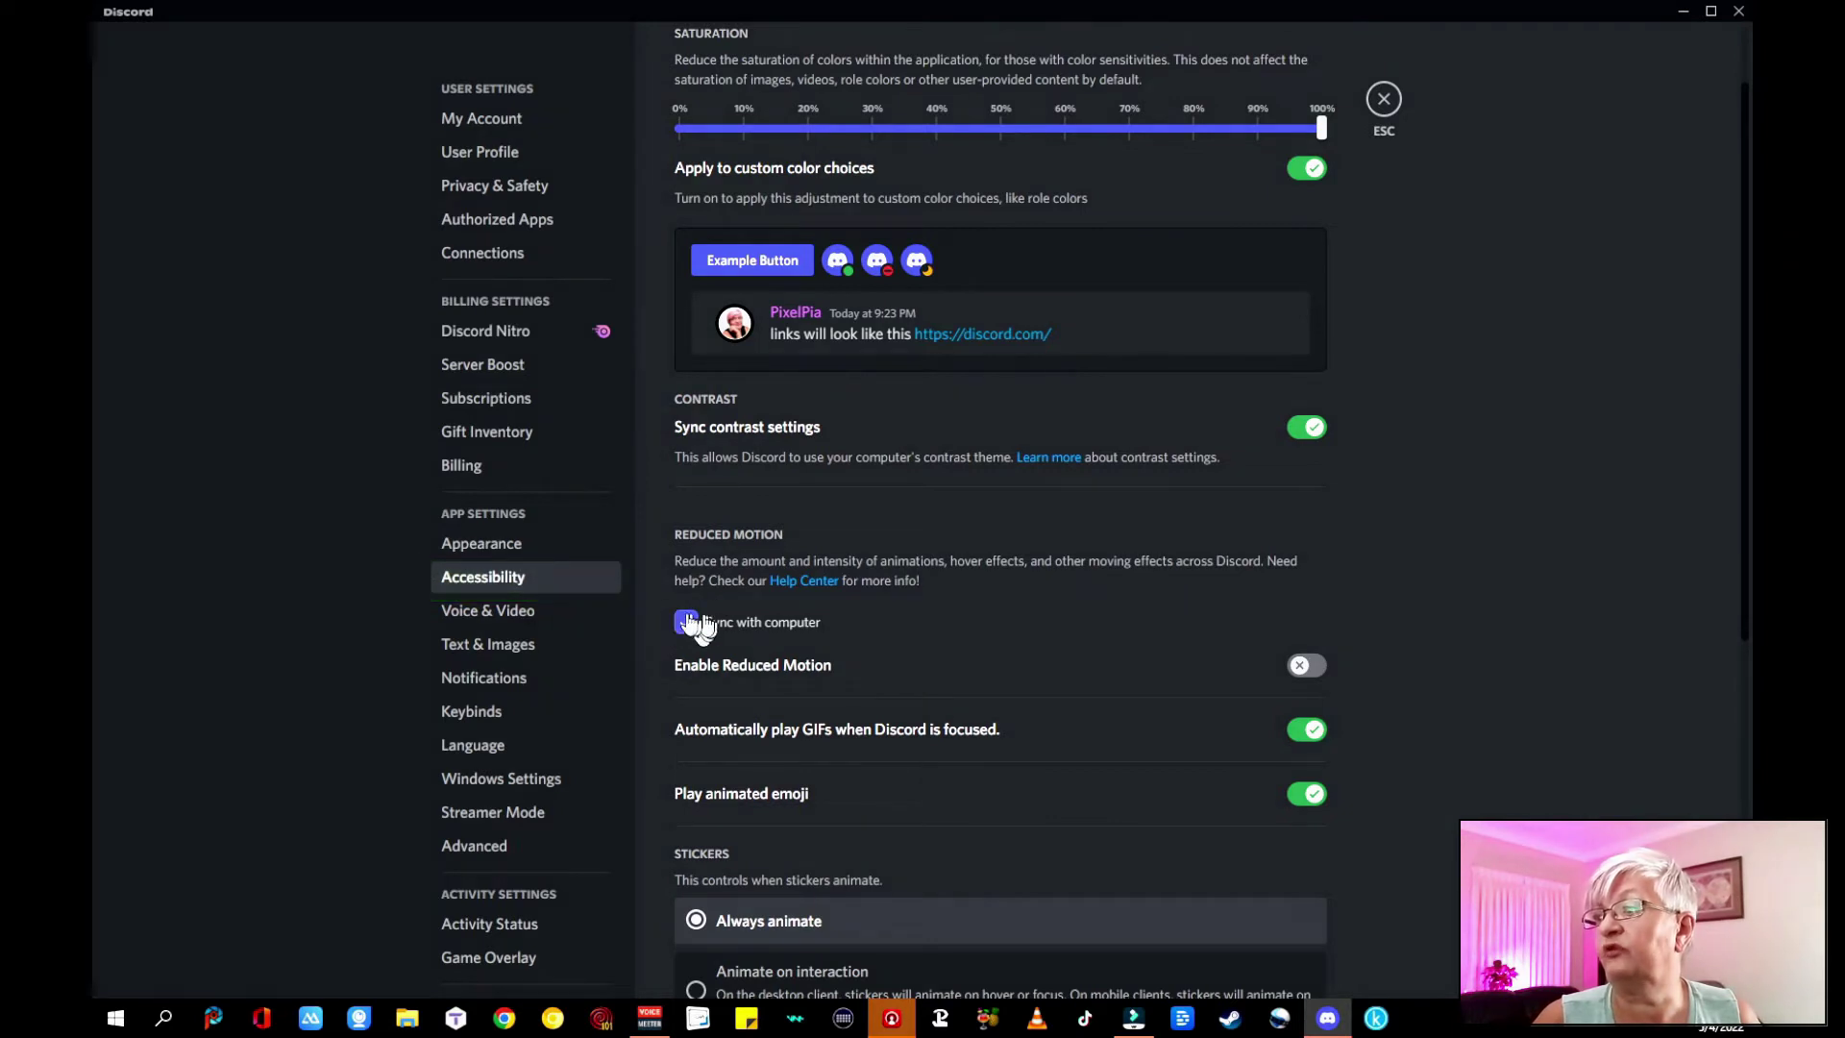
scroll(982, 588, down, 5)
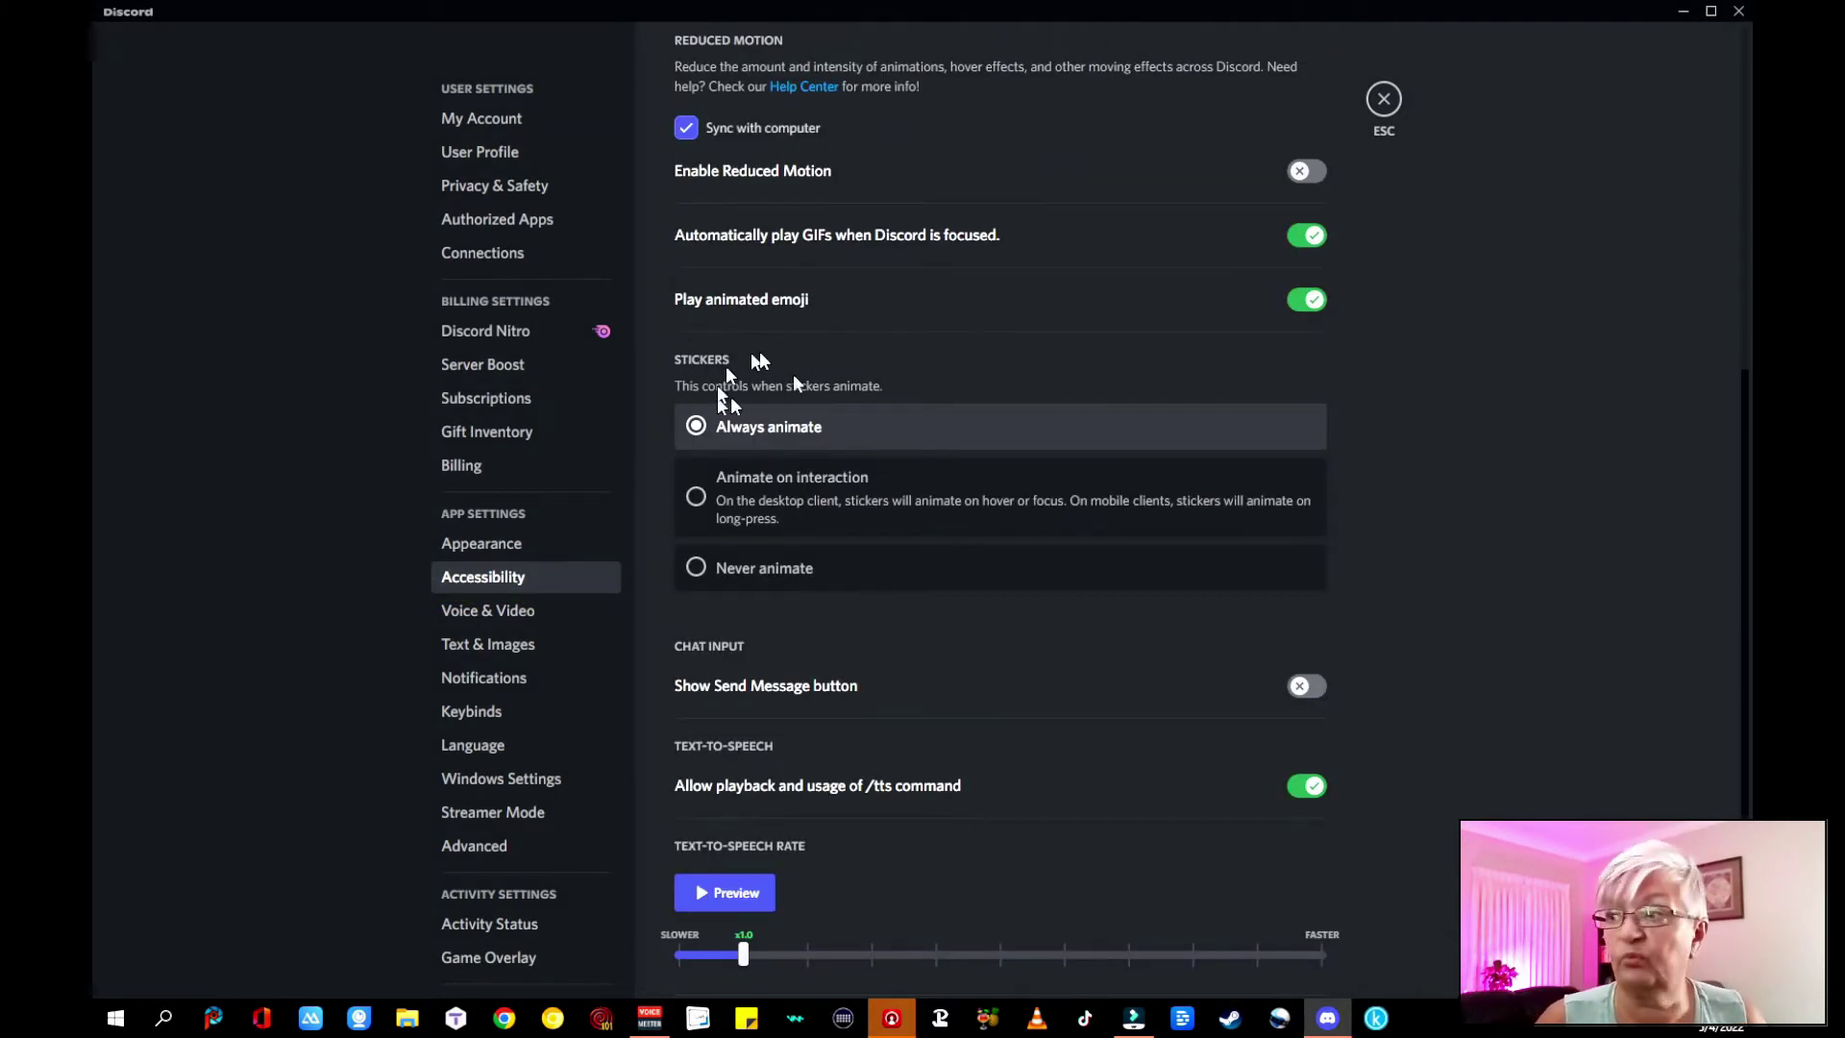
scroll(721, 560, down, 1)
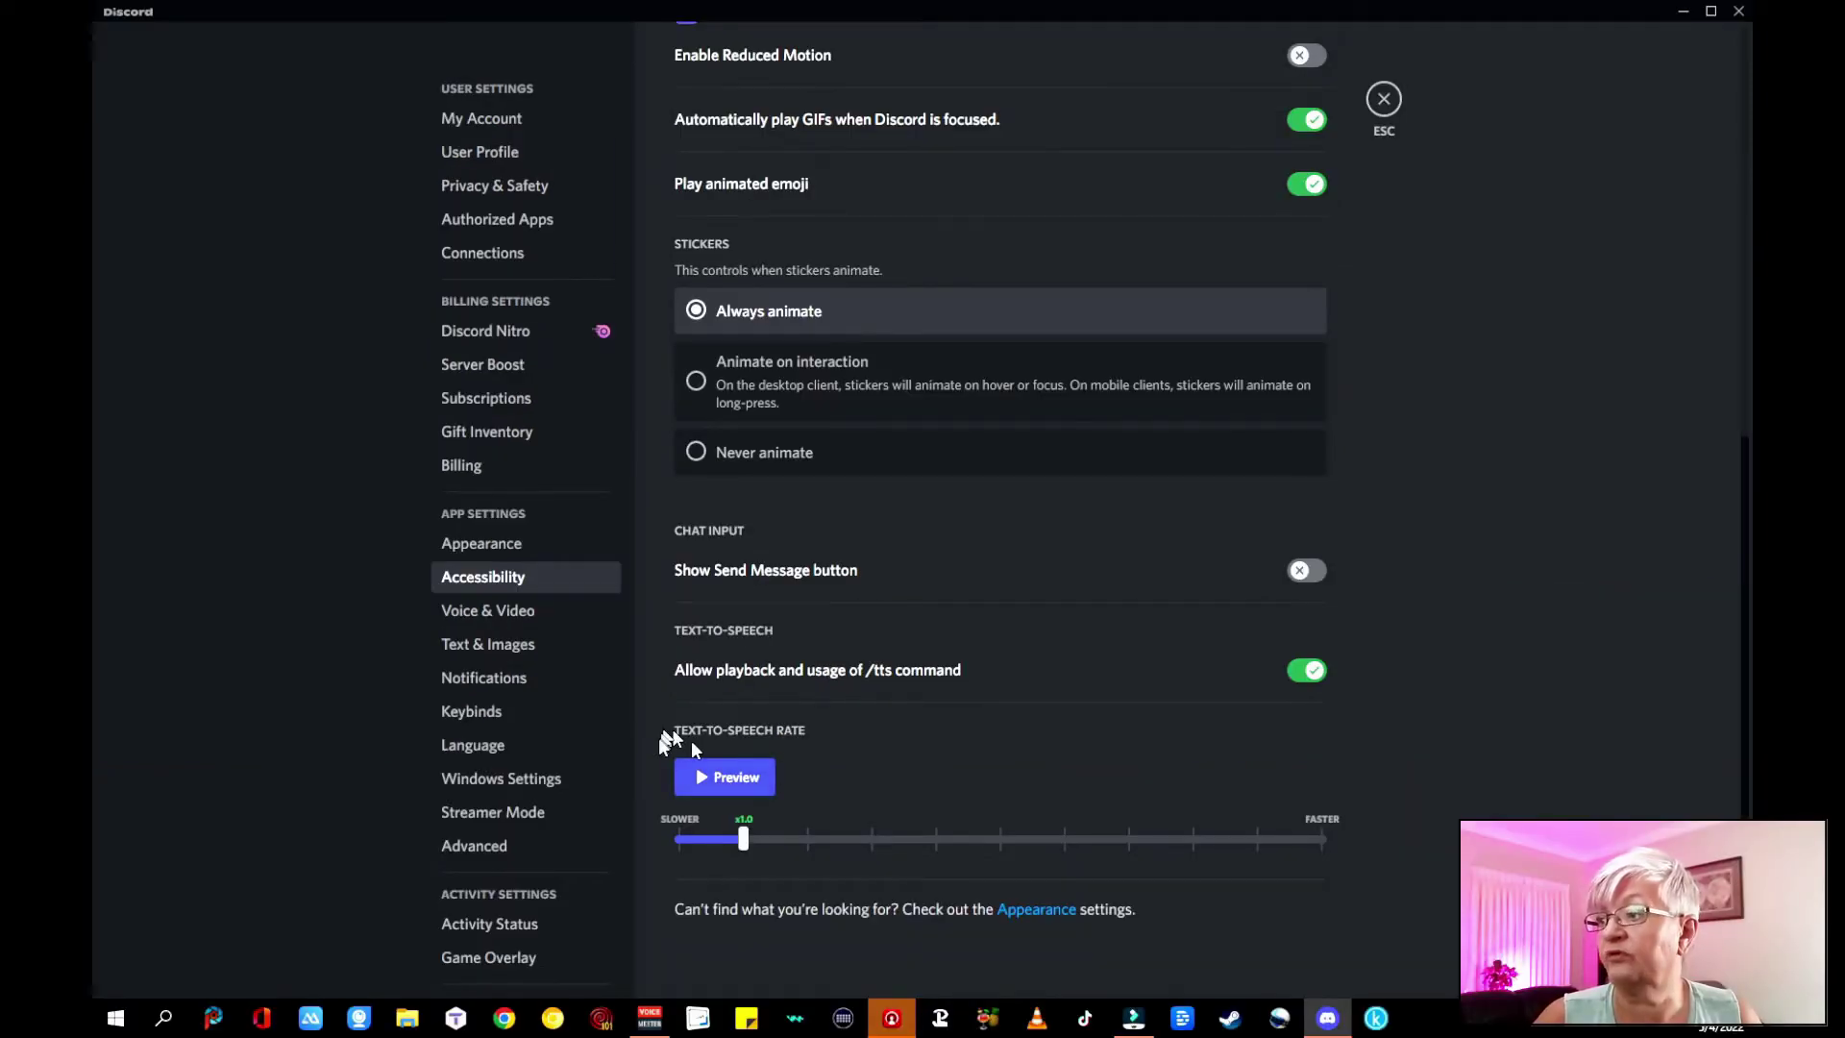
click(767, 788)
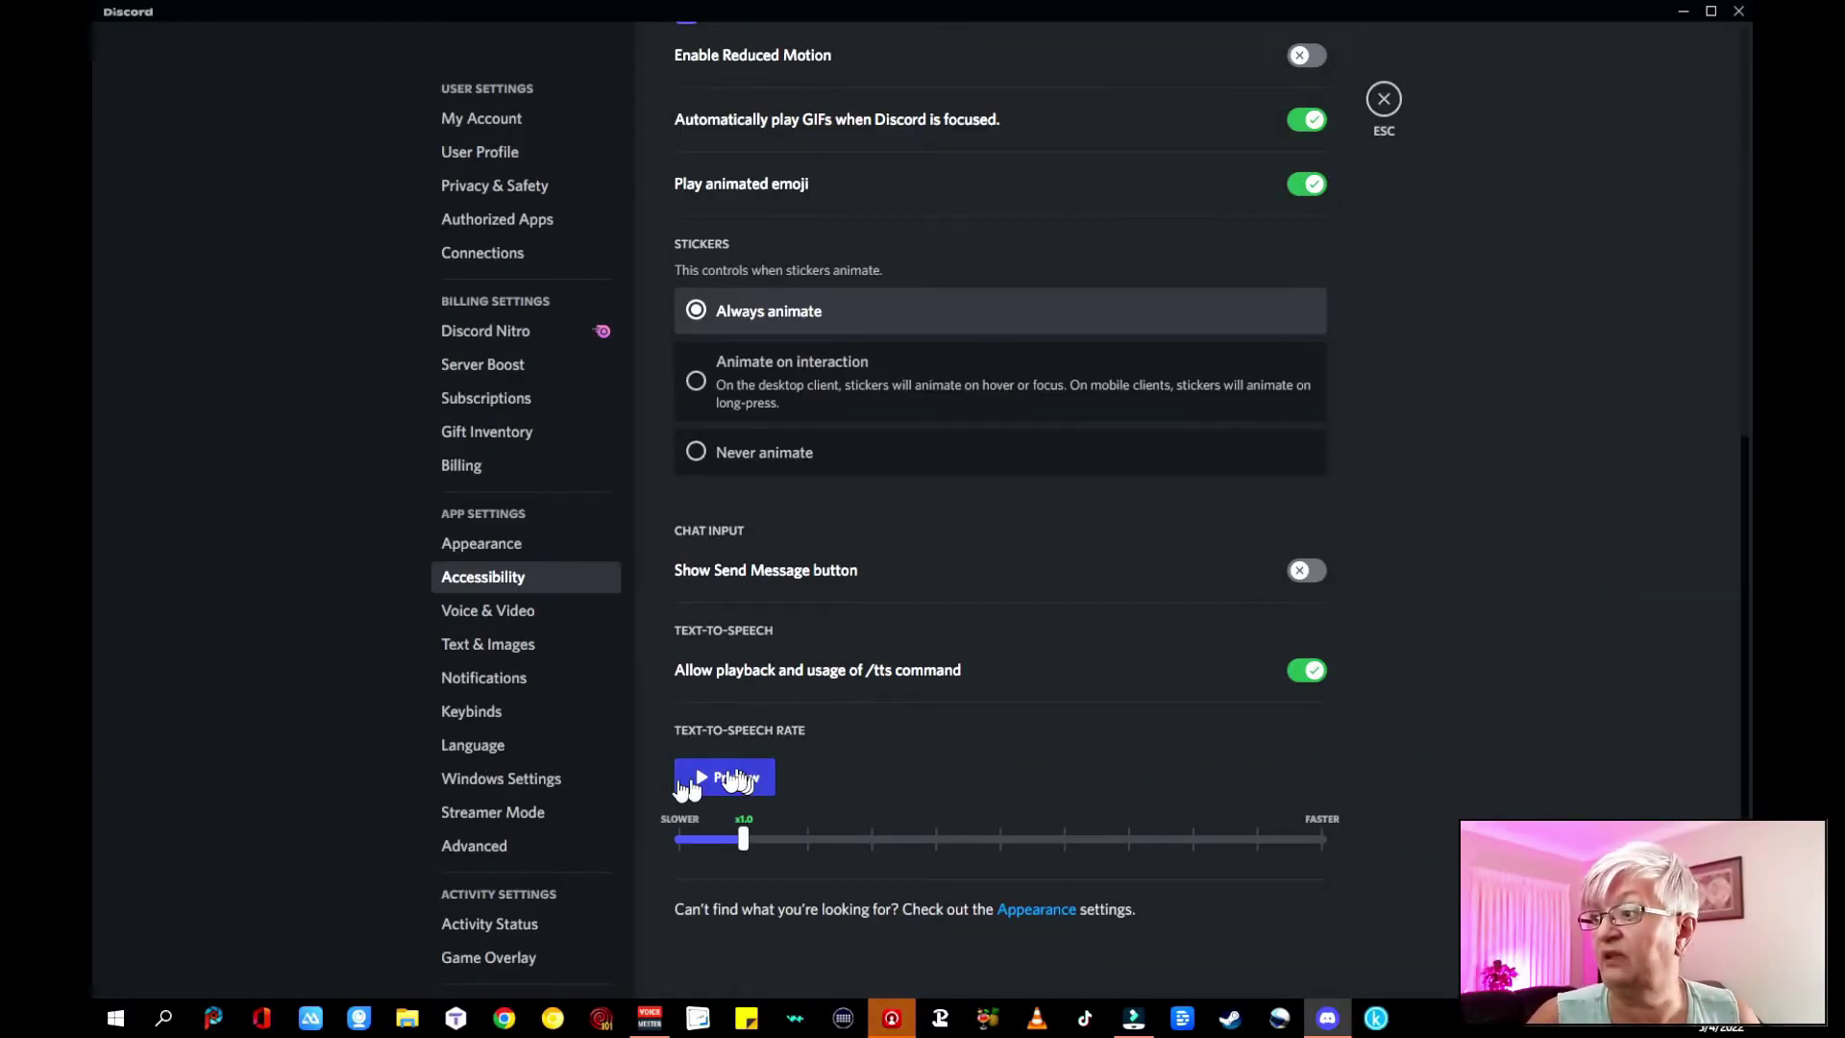
Review the Voice & Video settings, including audio devices, input mode, camera, video background and advanced options.
click(494, 620)
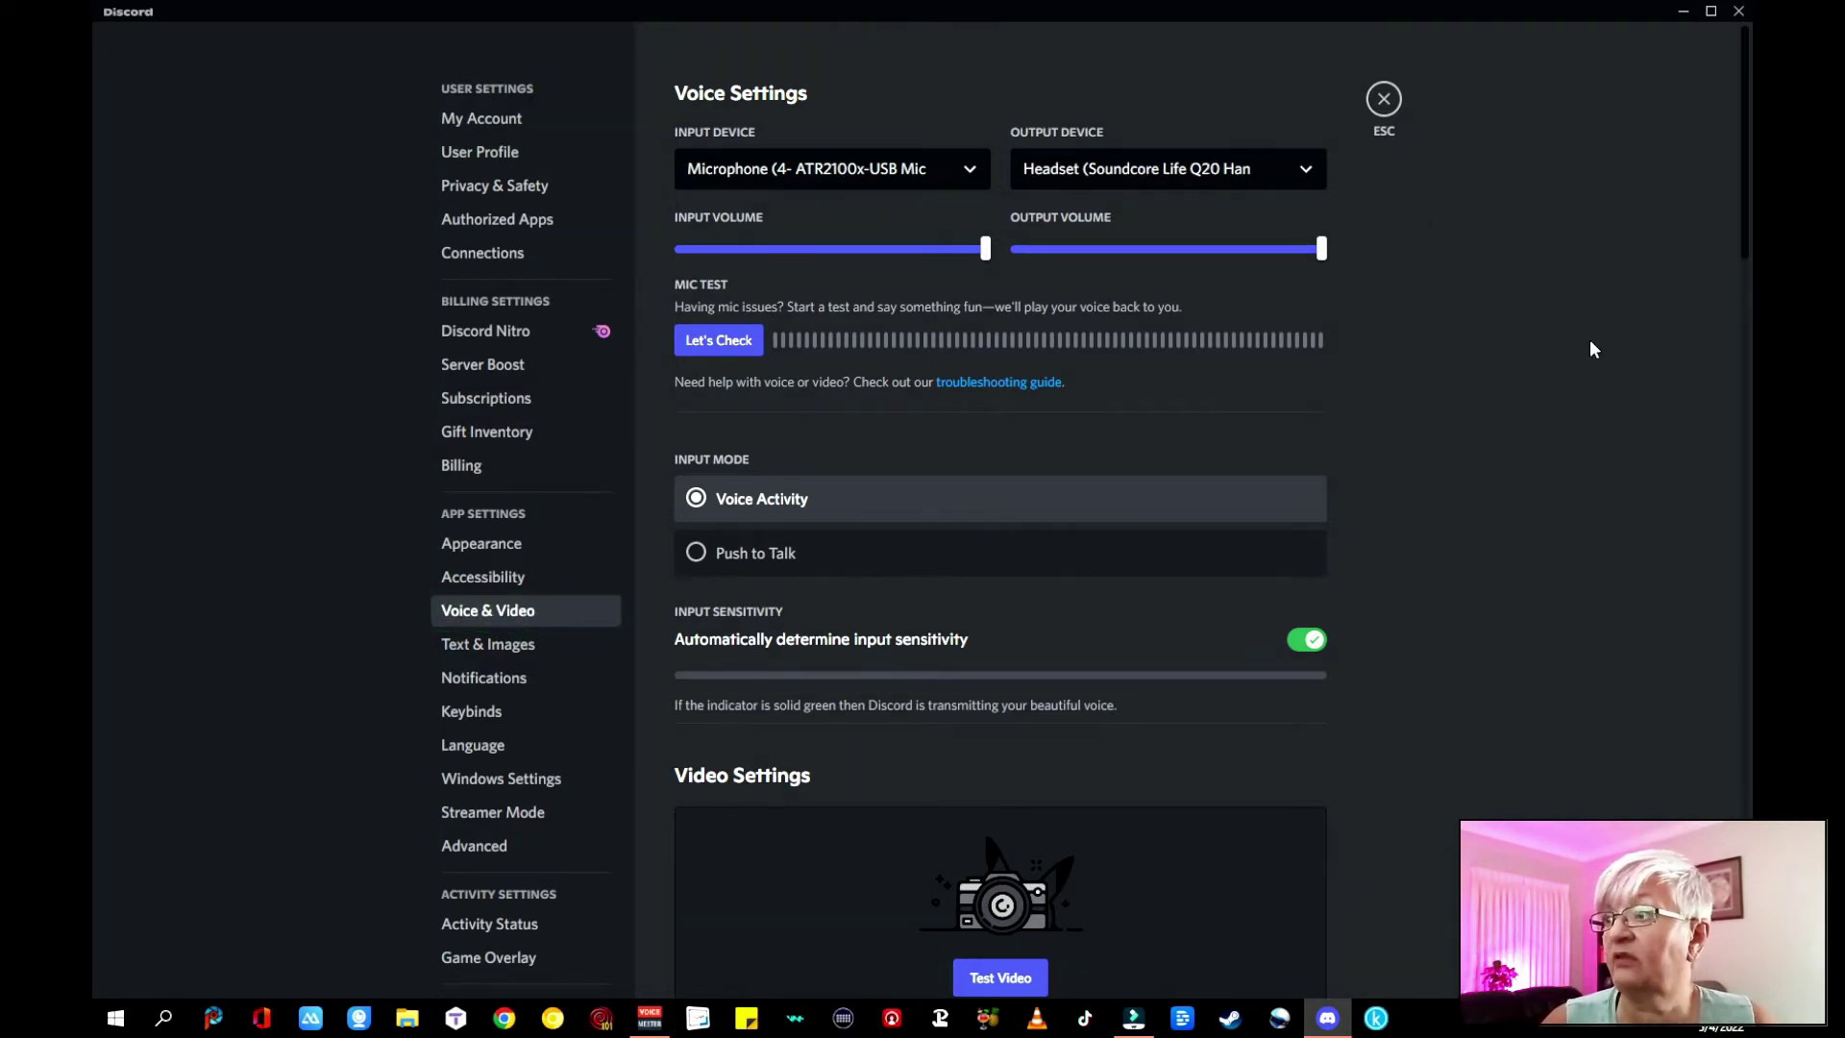
scroll(1589, 338, down, 7)
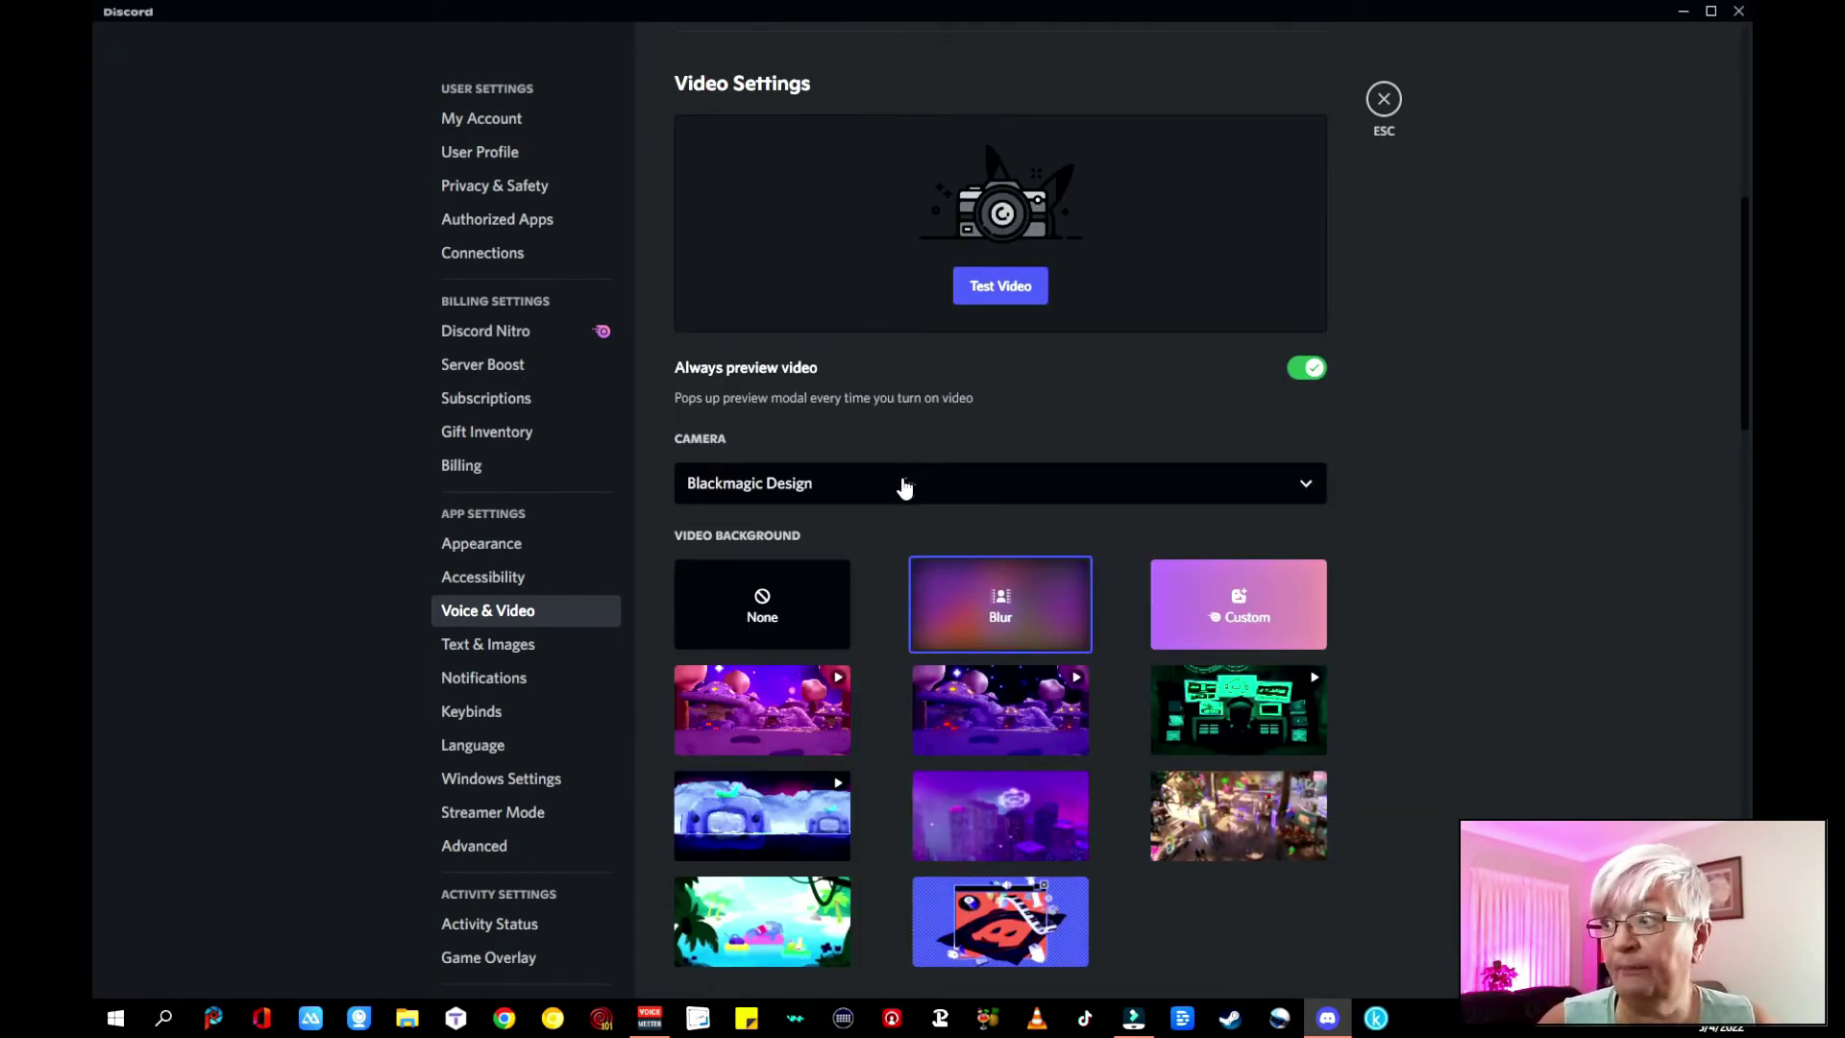
scroll(1641, 484, down, 10)
scroll(1639, 478, up, 12)
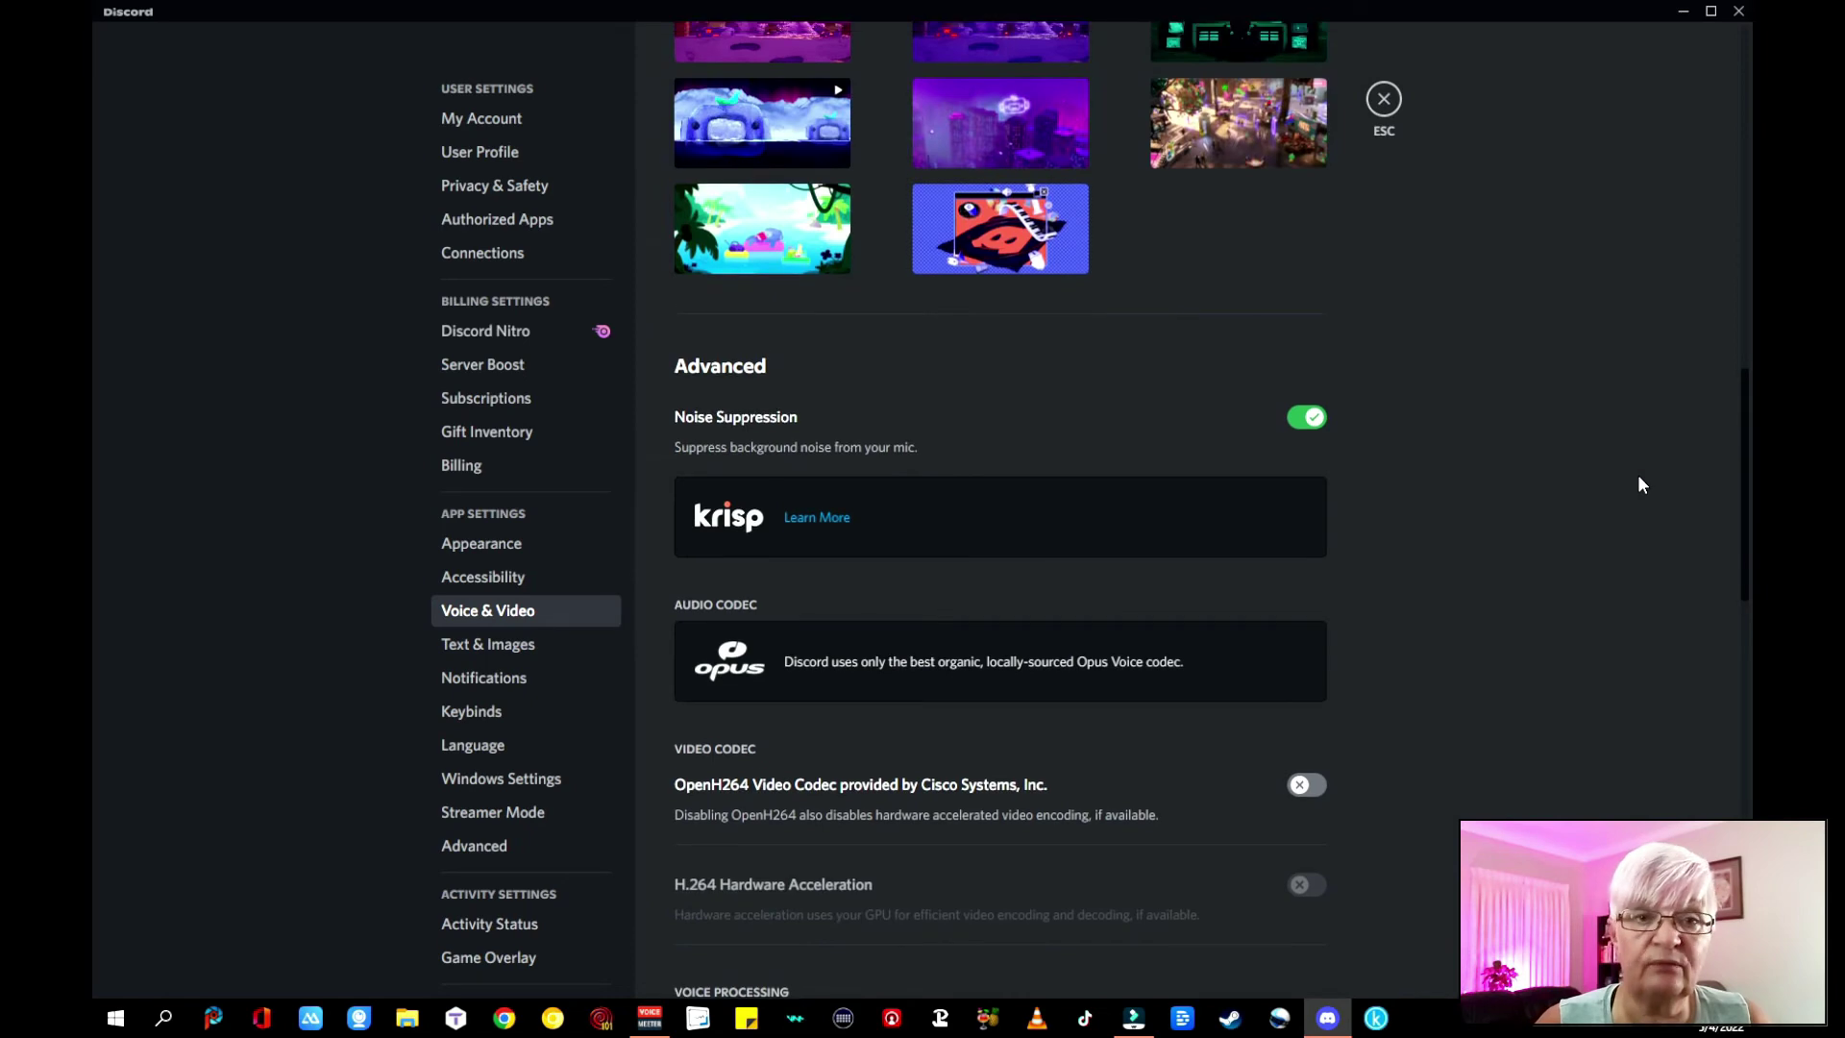
scroll(1639, 477, up, 4)
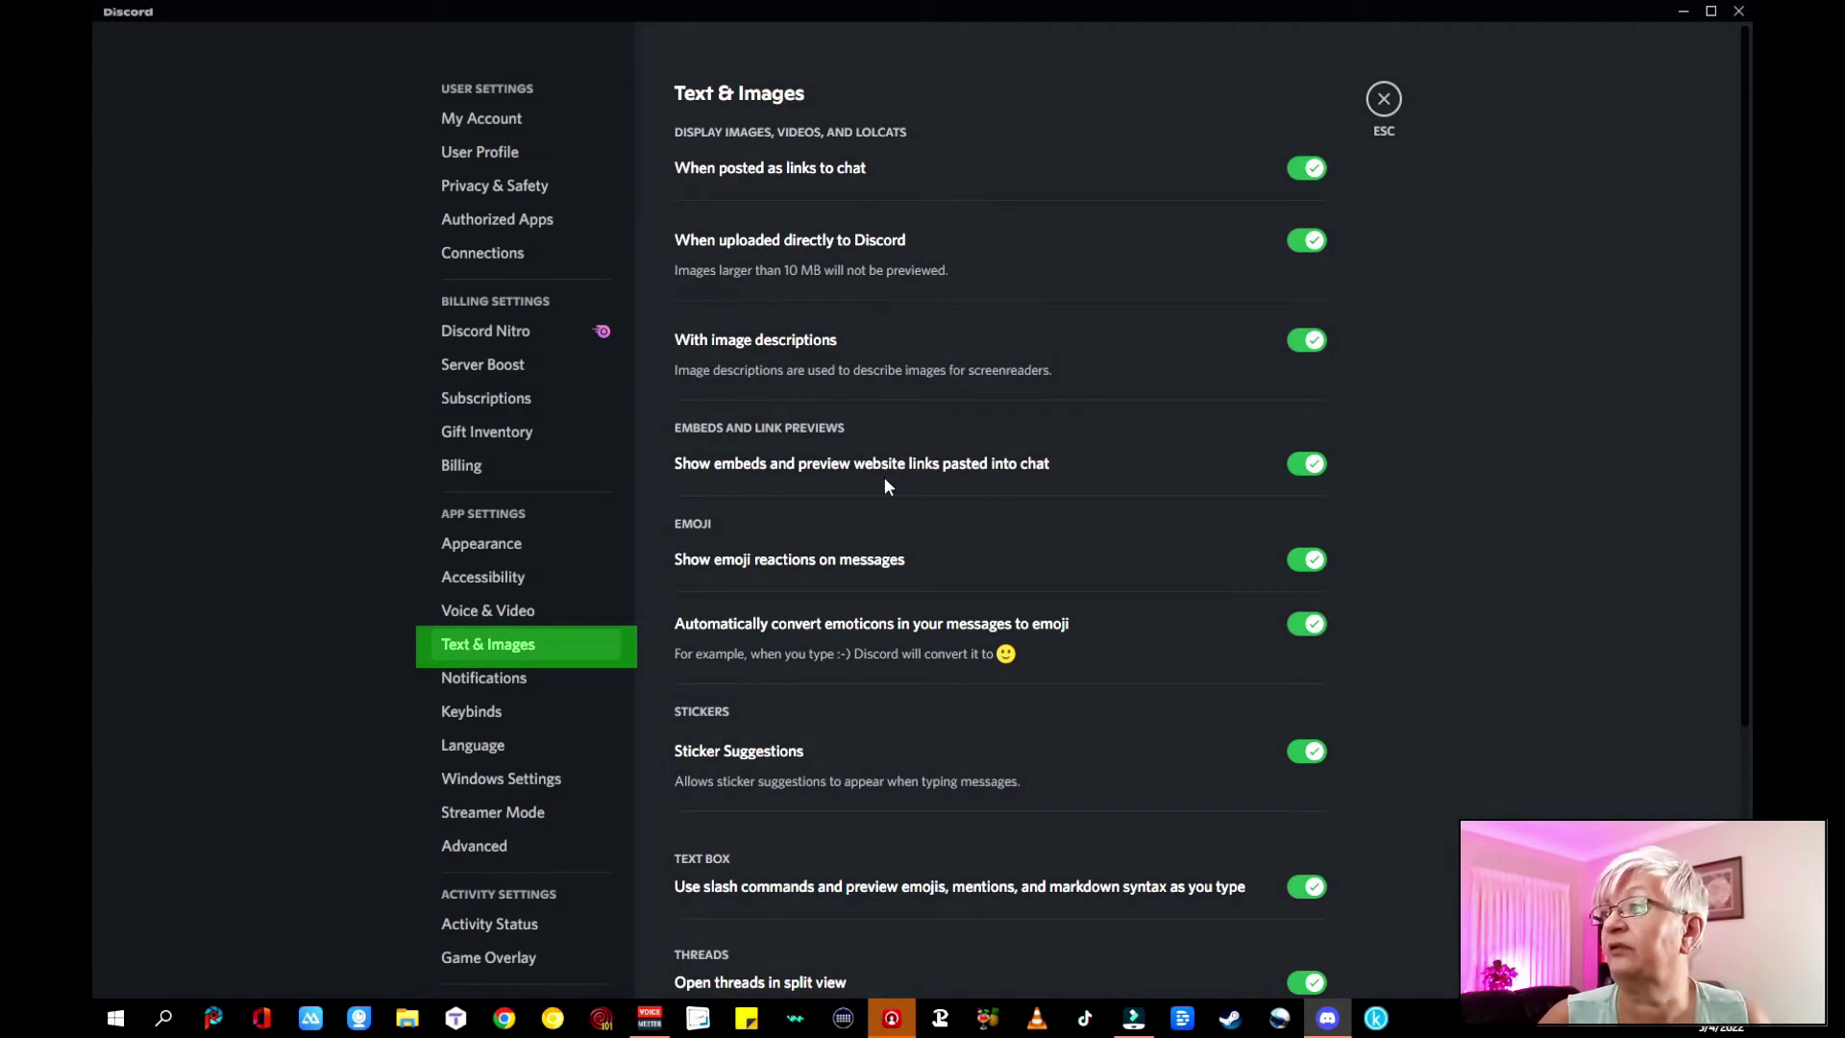
Review the Text & Images options for embeds, emoji and spoilers, and the Notifications settings.
scroll(928, 230, down, 4)
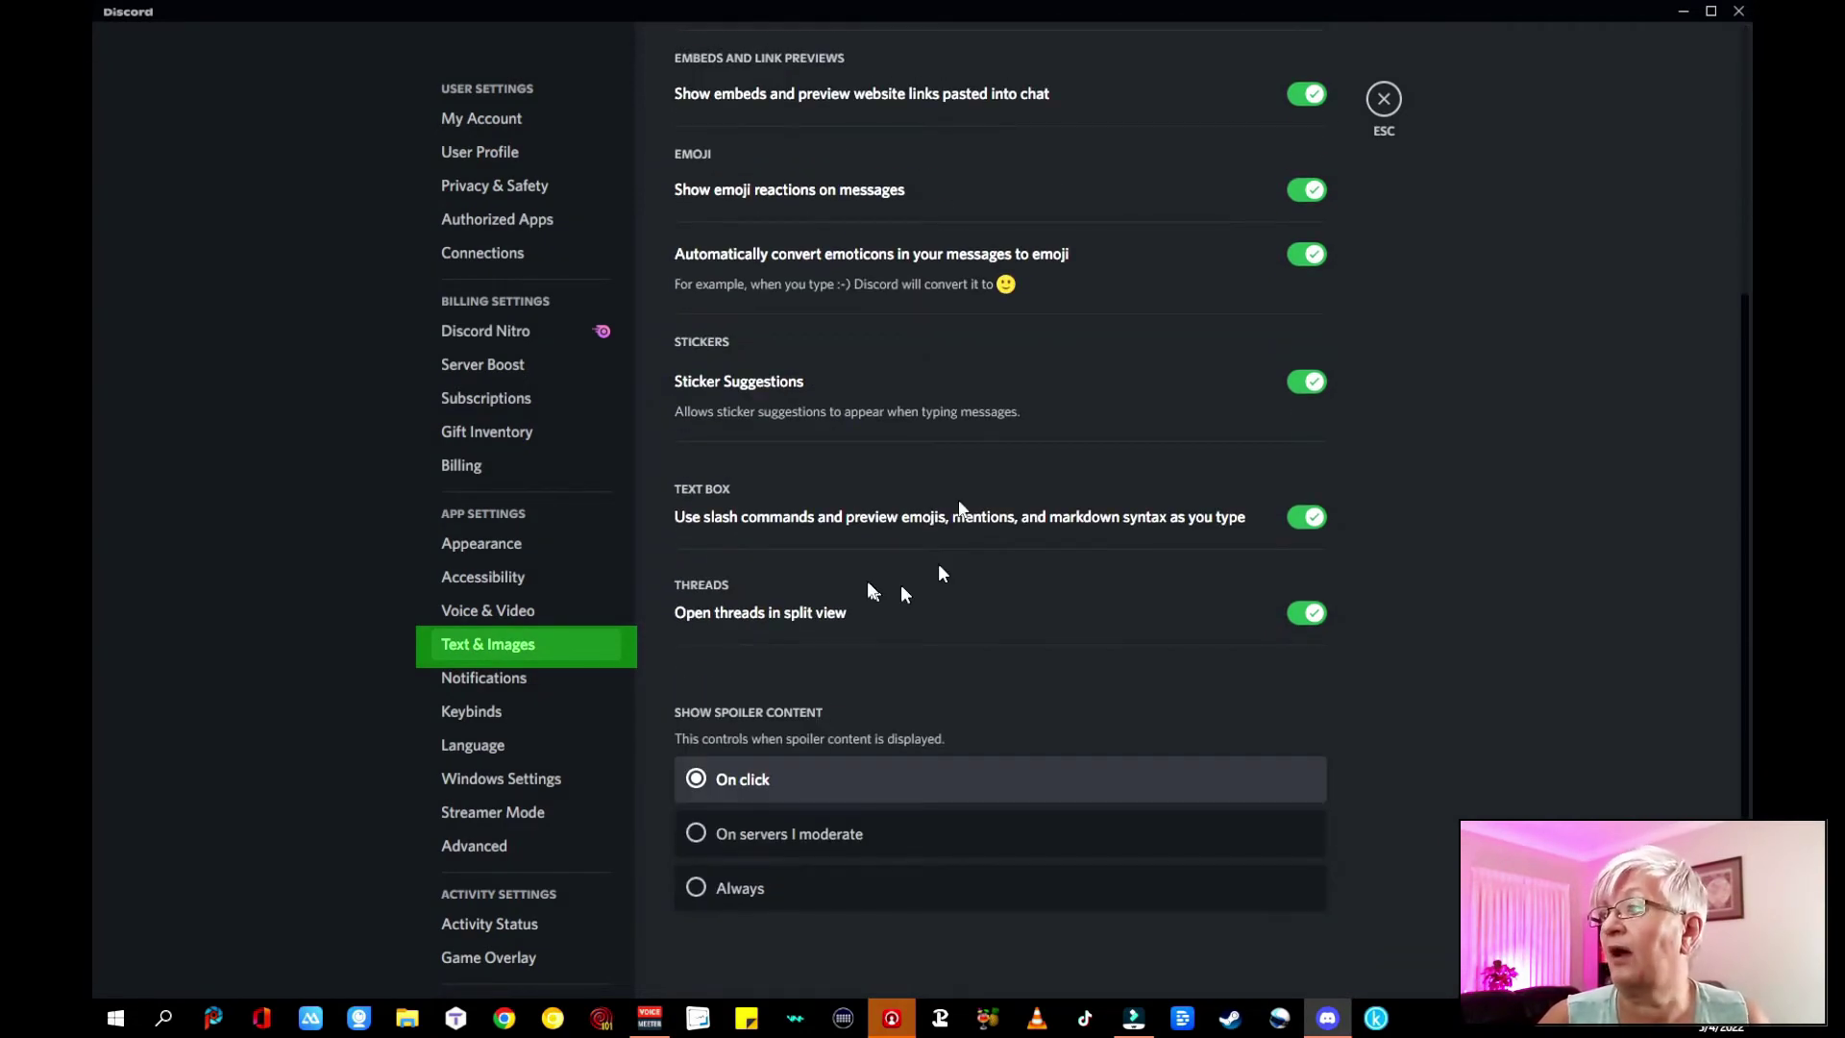
scroll(882, 355, up, 4)
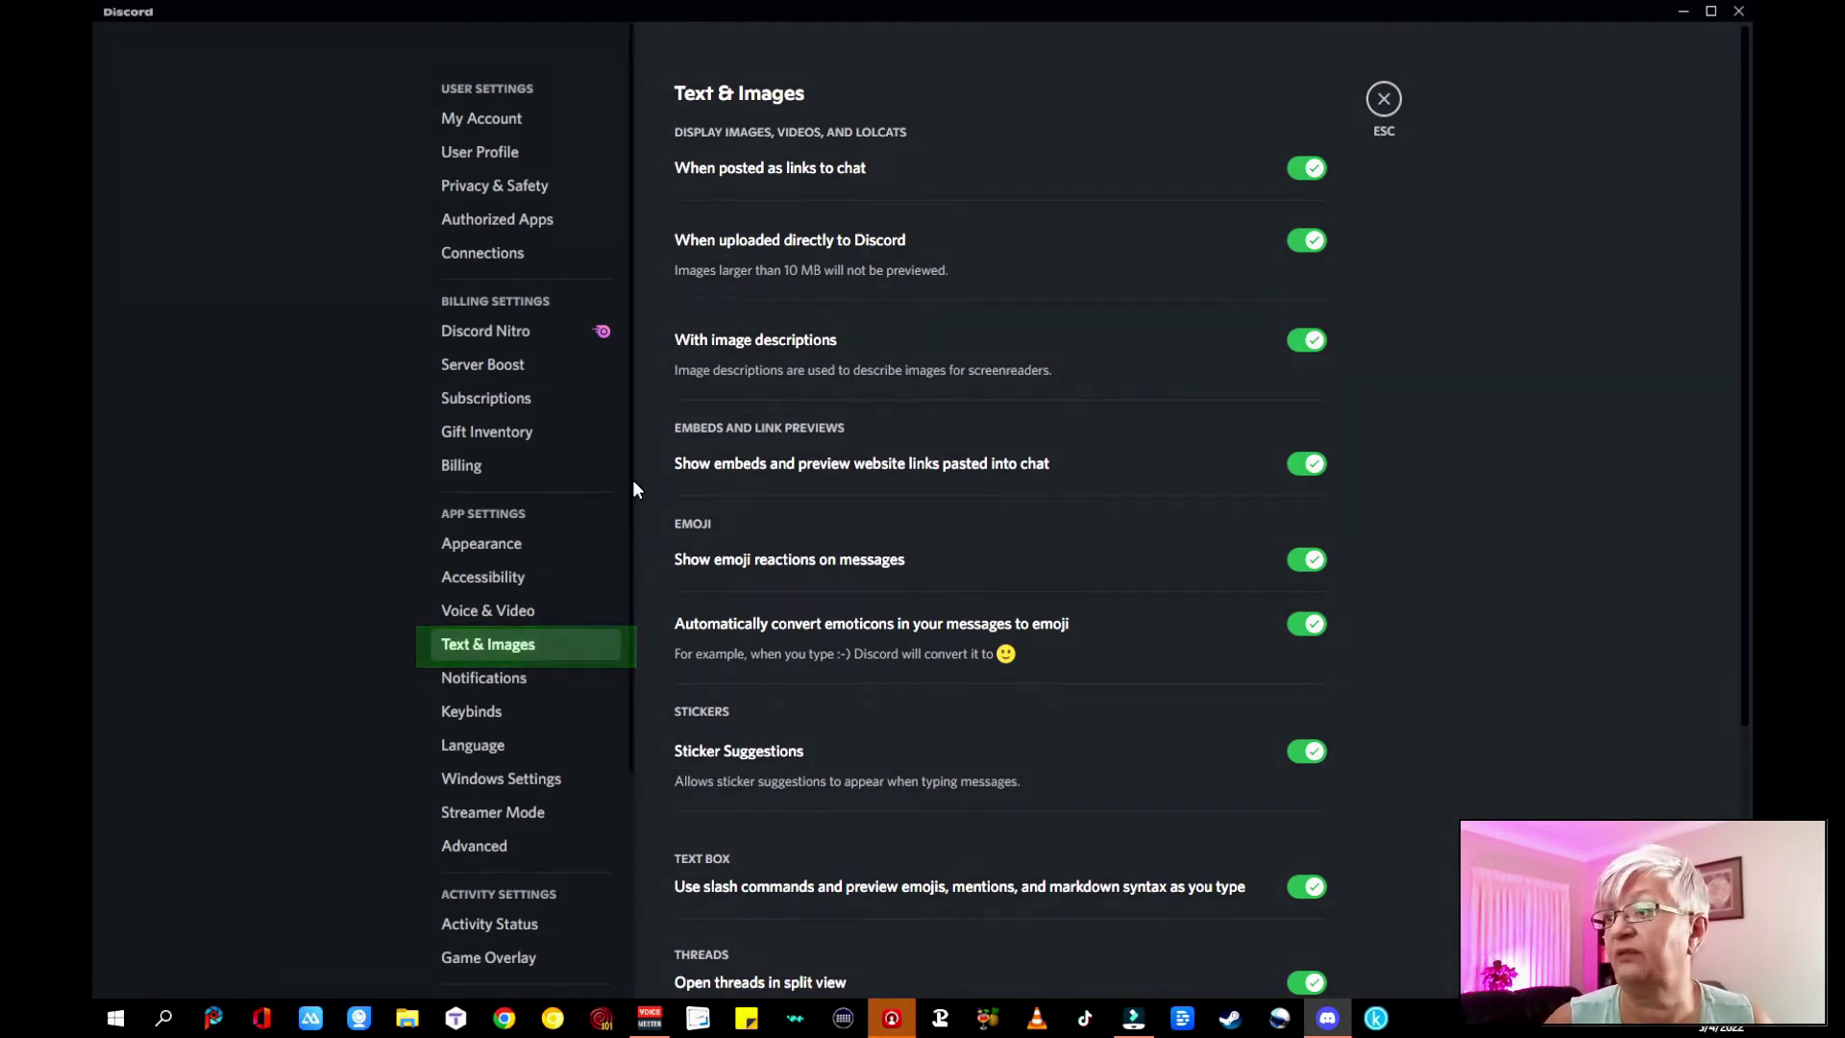
click(498, 679)
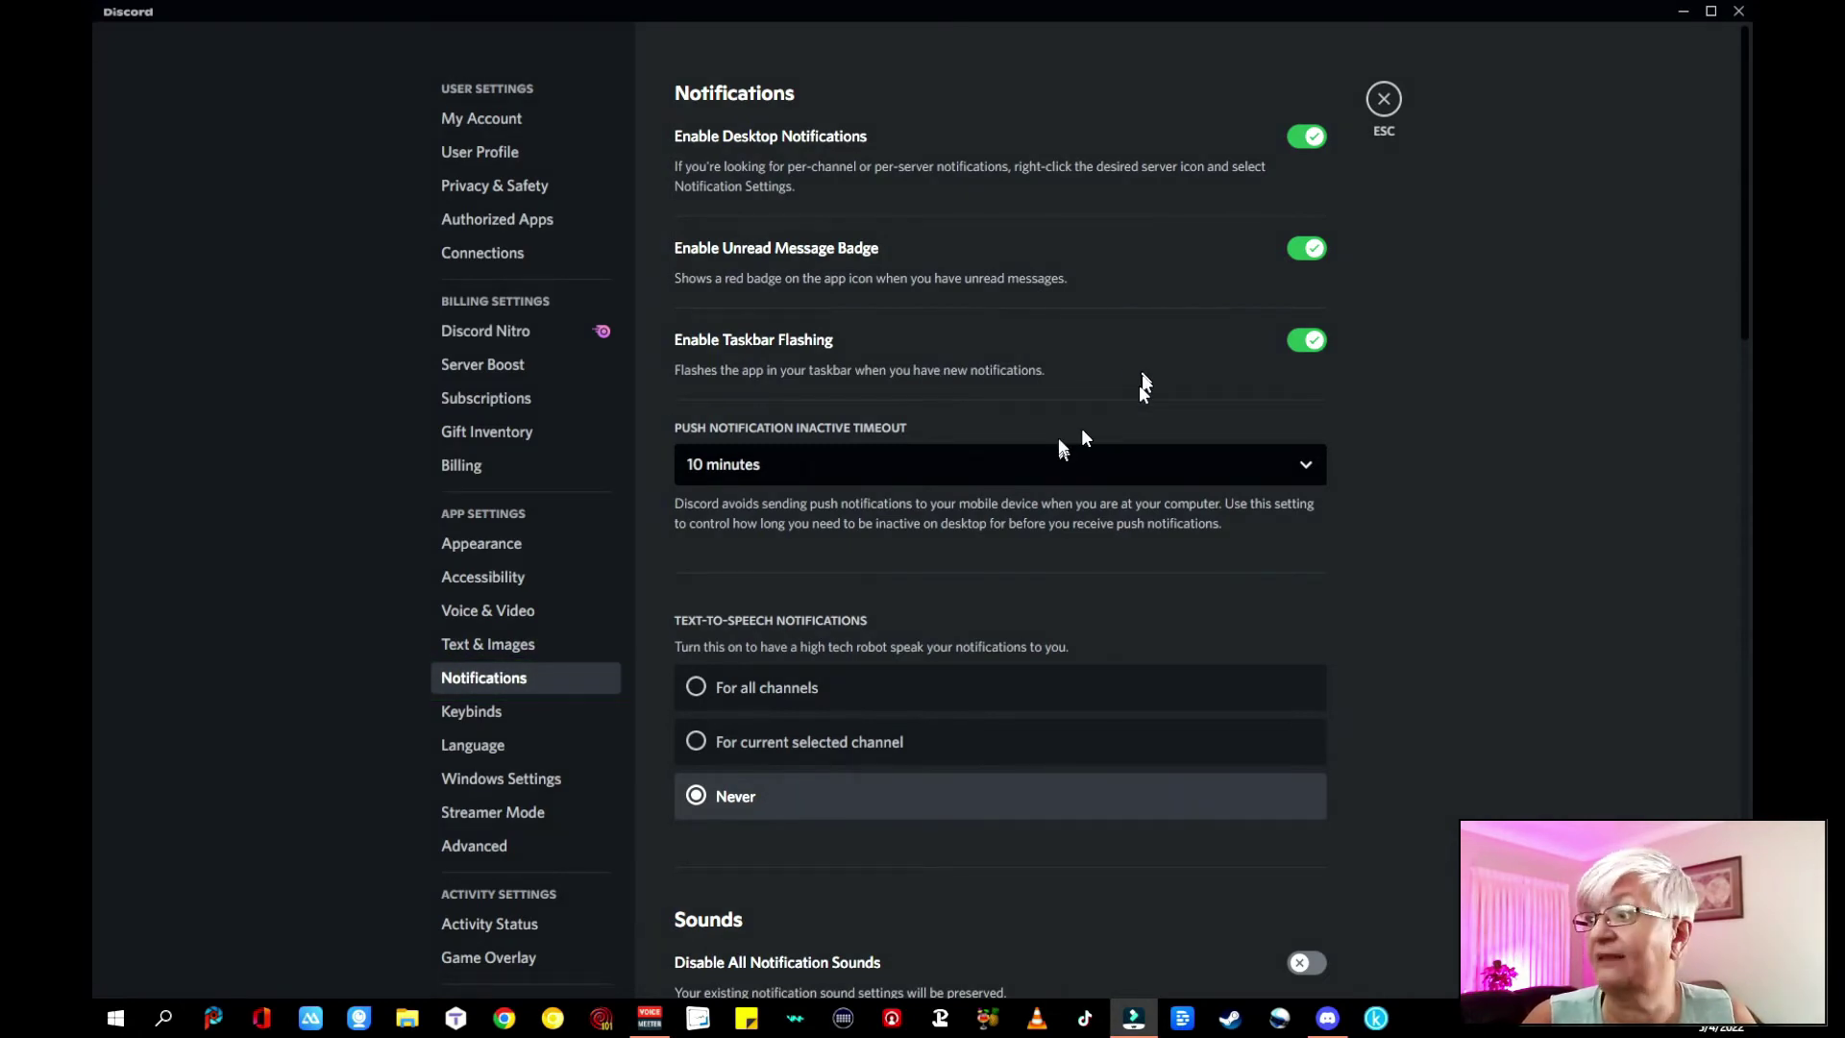
scroll(1052, 394, down, 20)
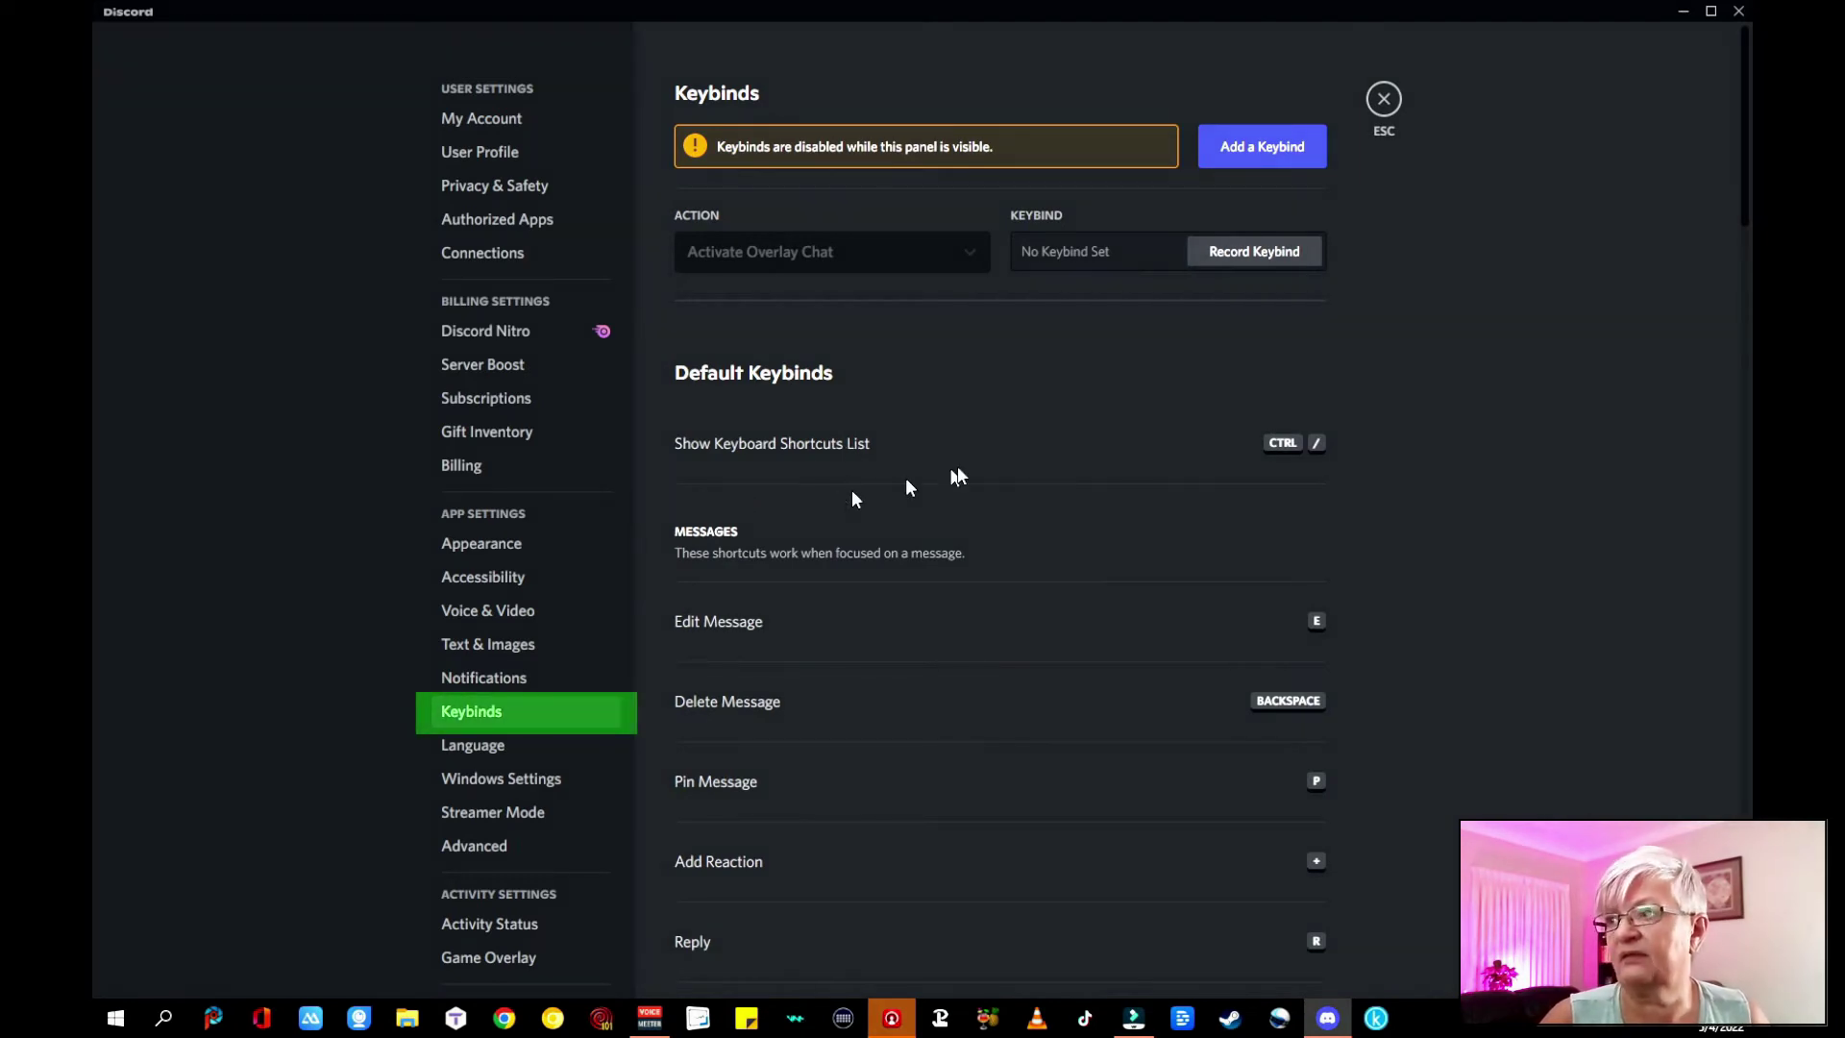
Look through the default keybinds and the available languages, and open the Windows Settings page.
scroll(1053, 452, down, 3)
scroll(1056, 455, down, 3)
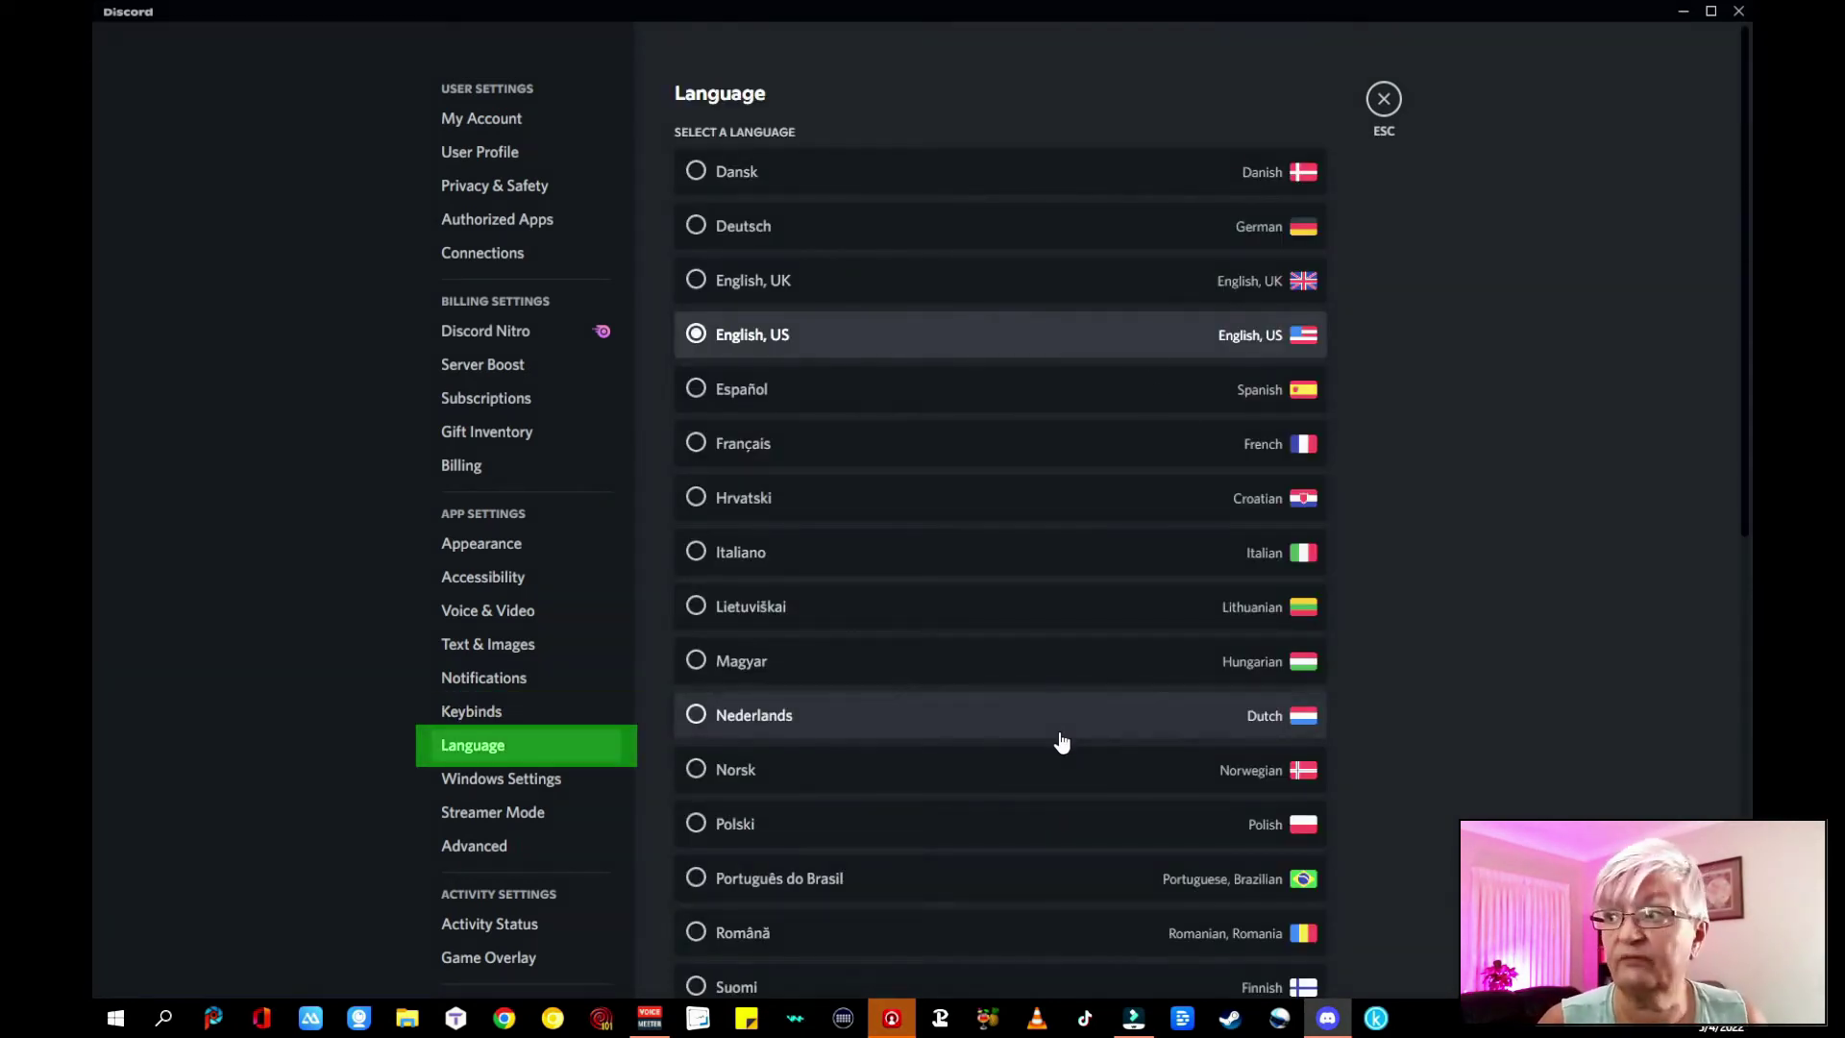
click(476, 783)
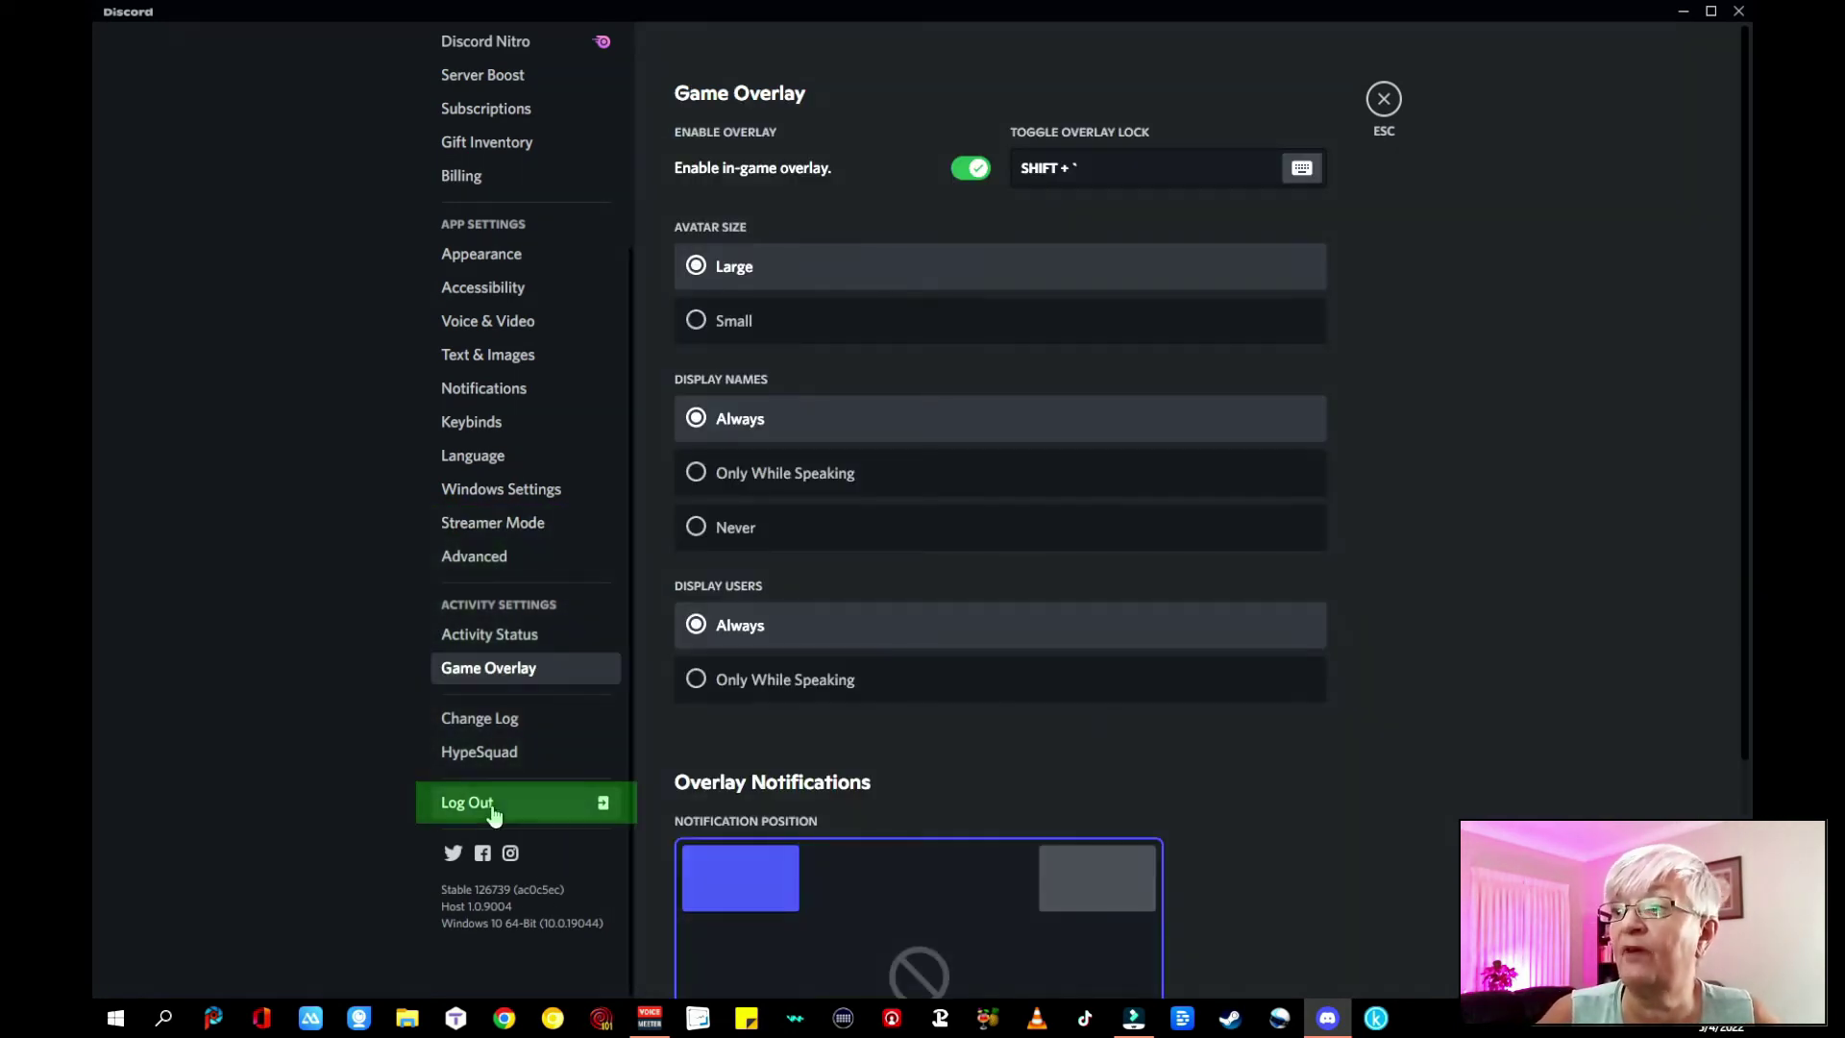
Bring up the log-out confirmation, cancel it, and check Discord's Twitter link below the settings list.
click(492, 804)
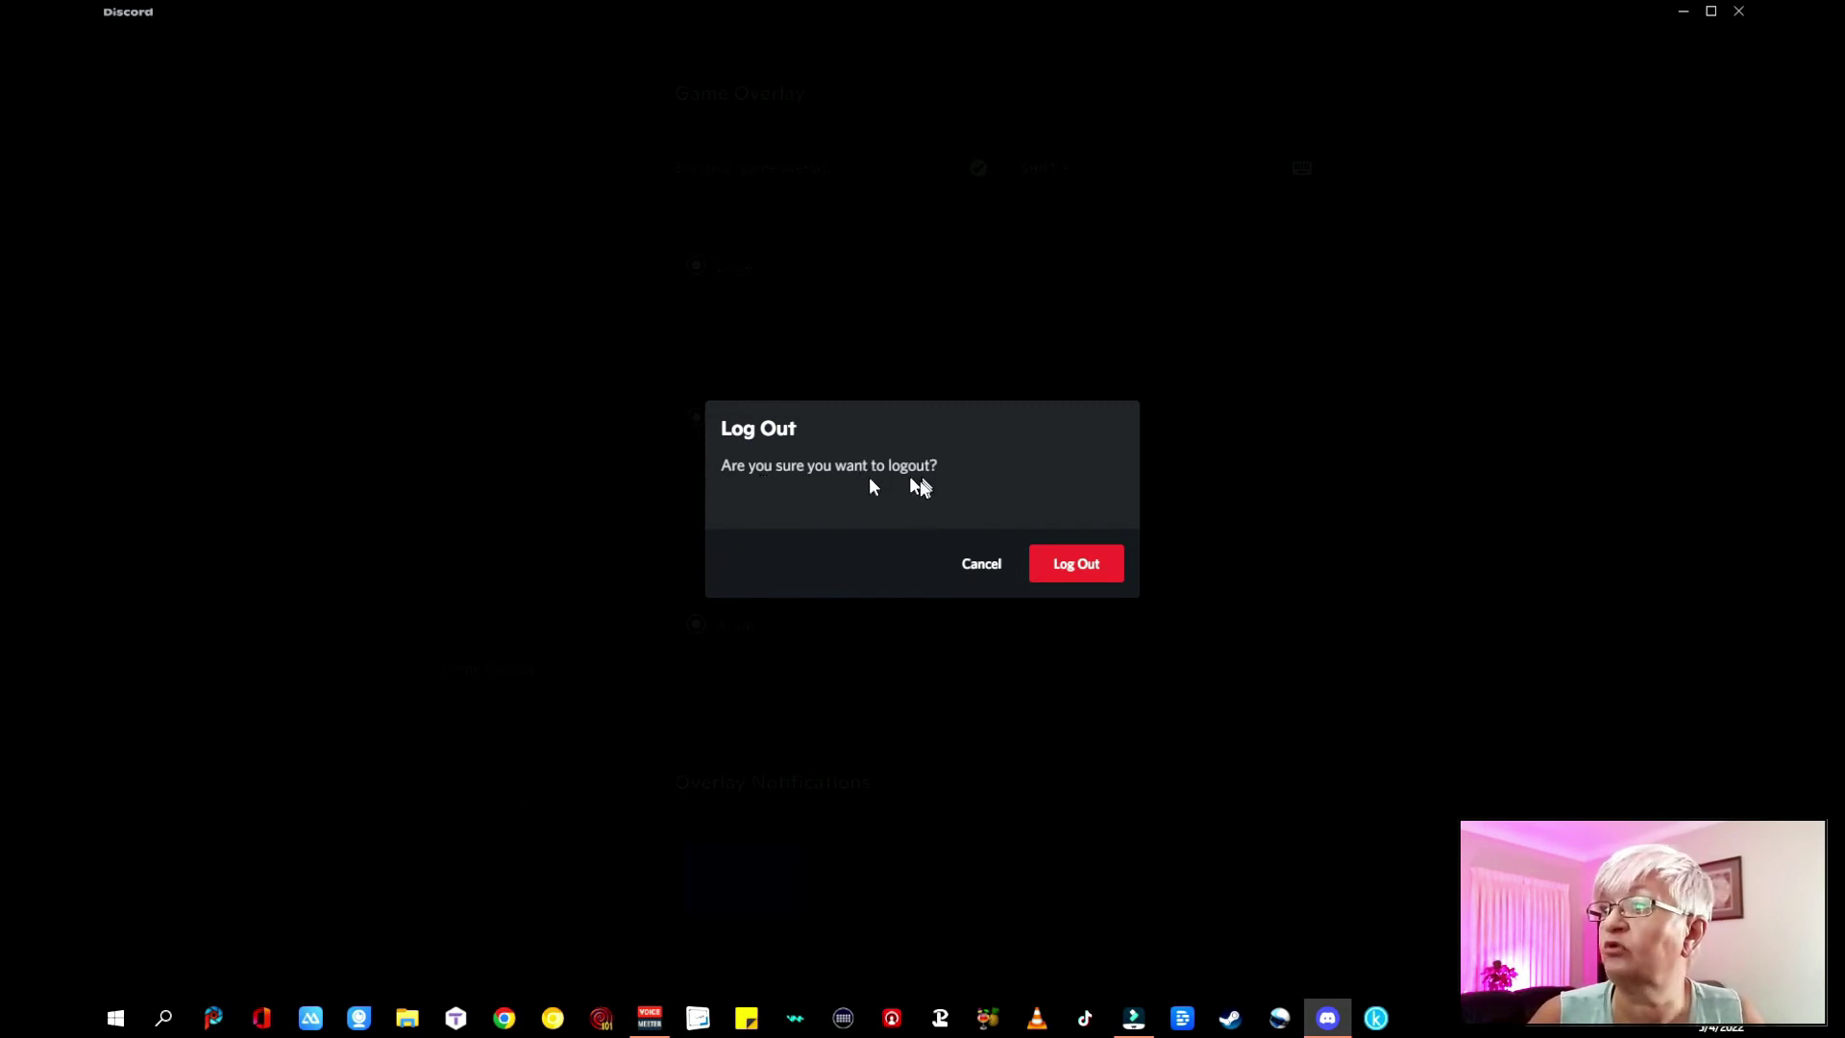
key(Escape)
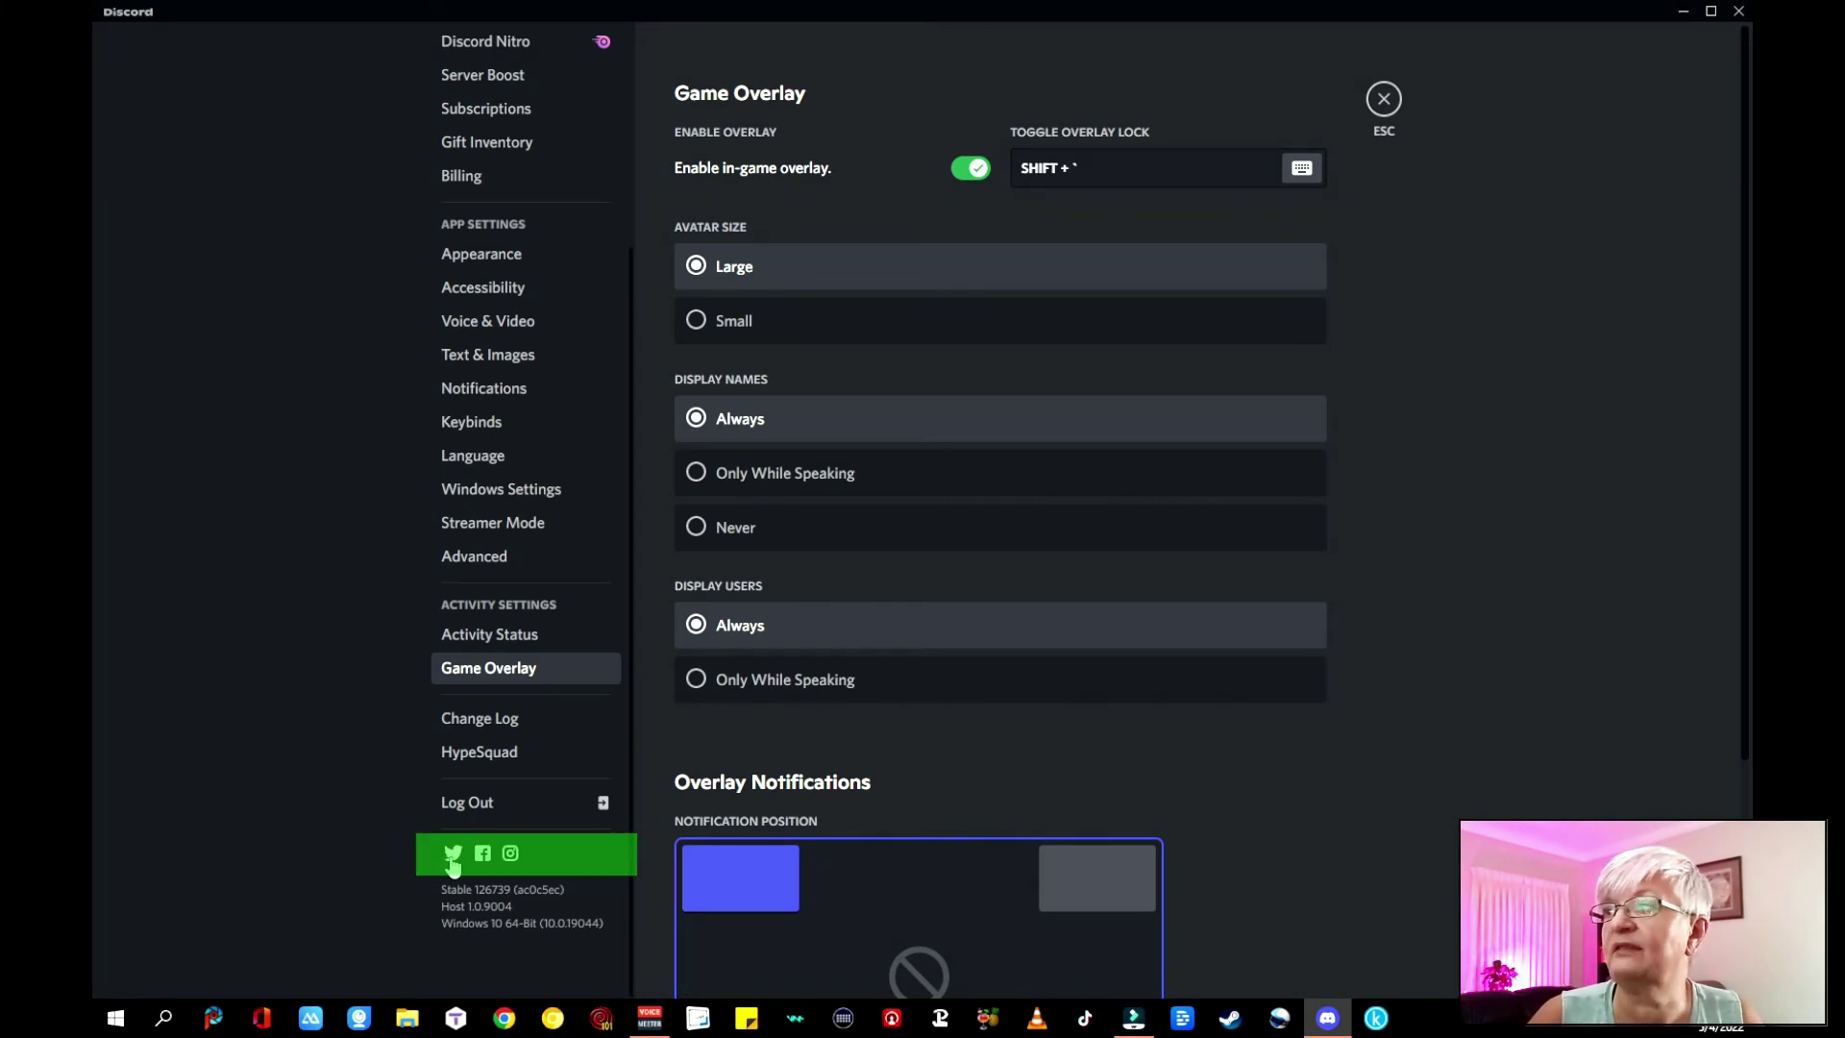
click(453, 860)
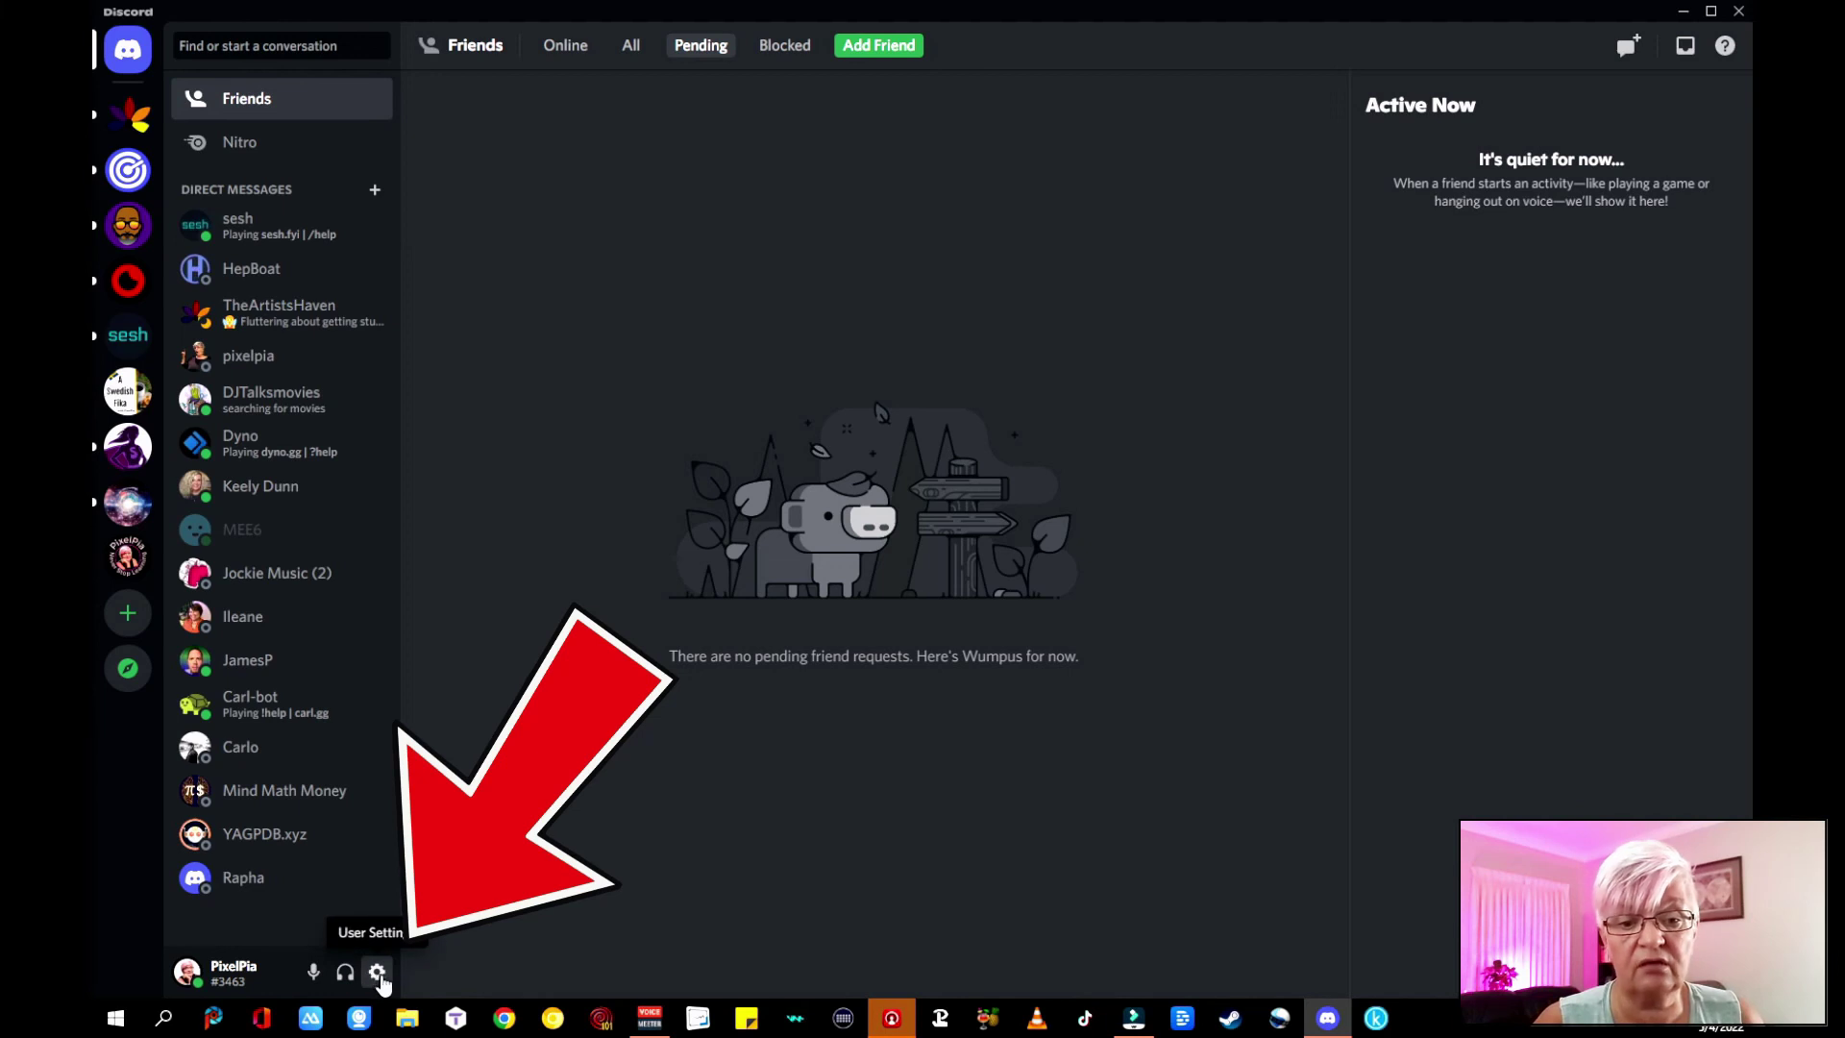
Reopen the user settings and close them again to return to the Friends page.
click(377, 973)
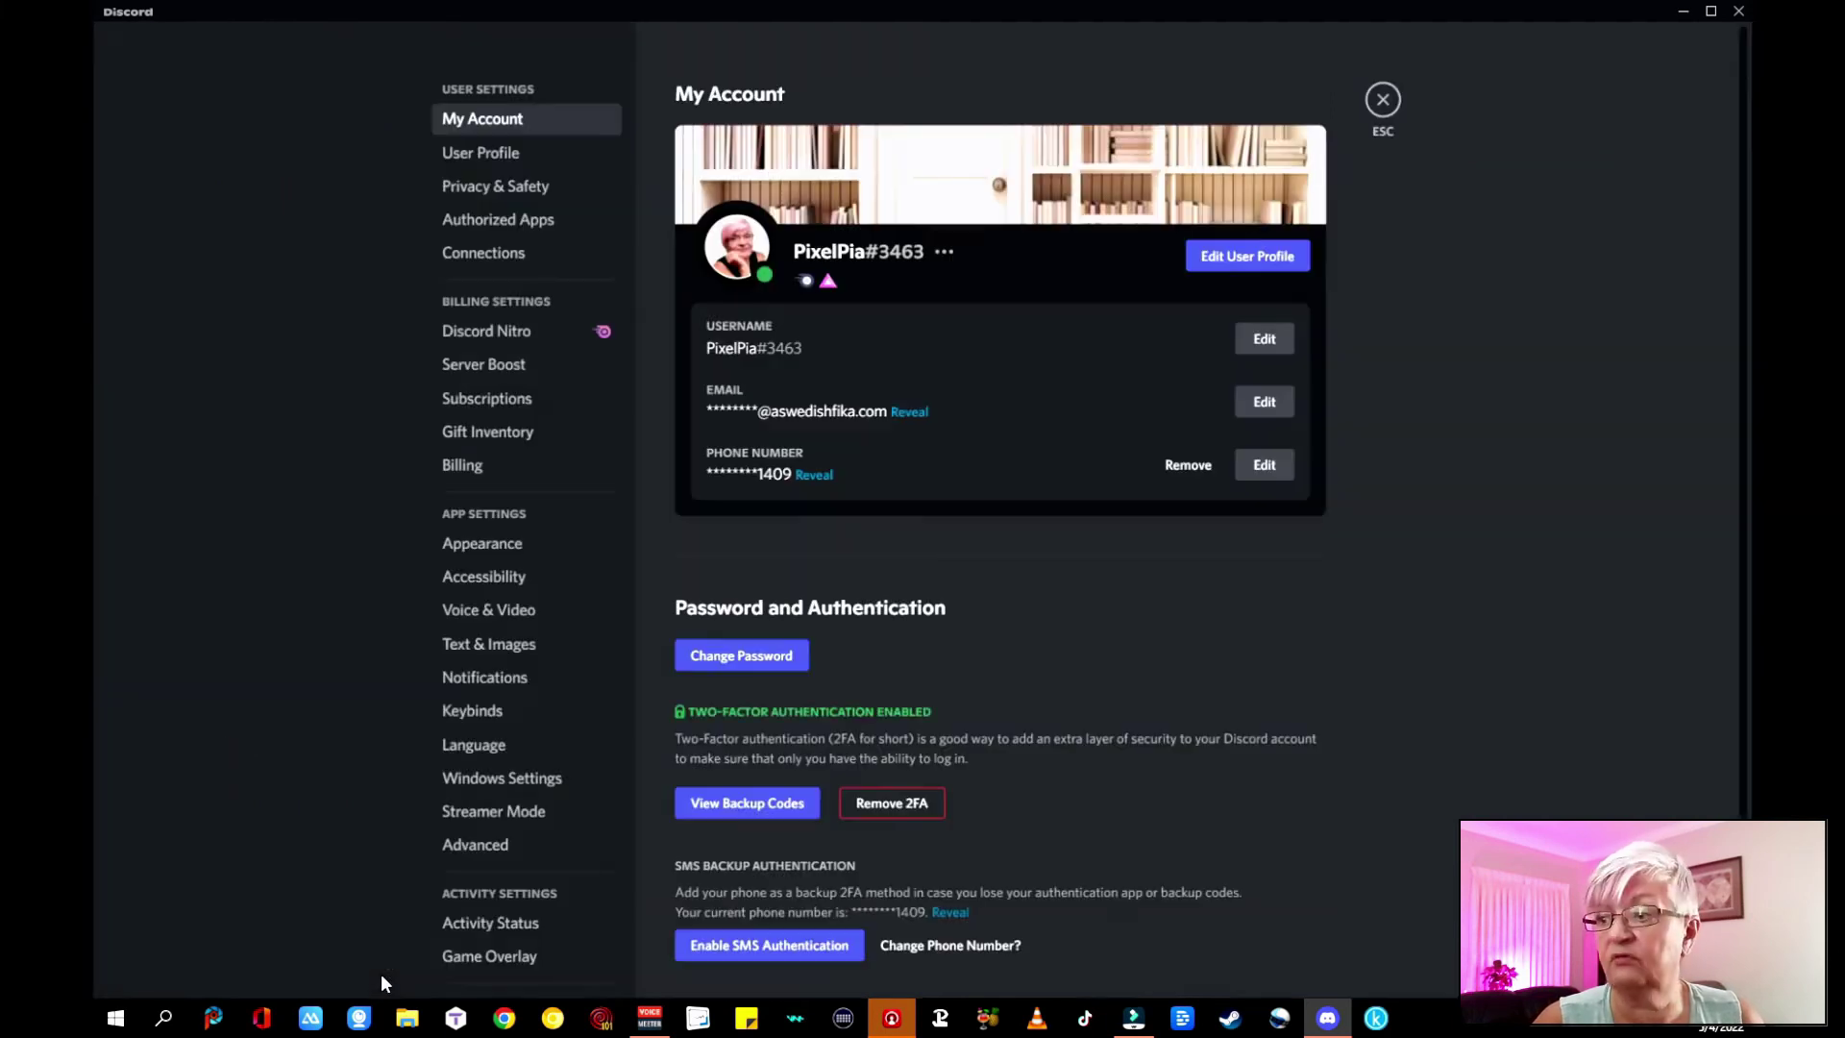
click(1383, 100)
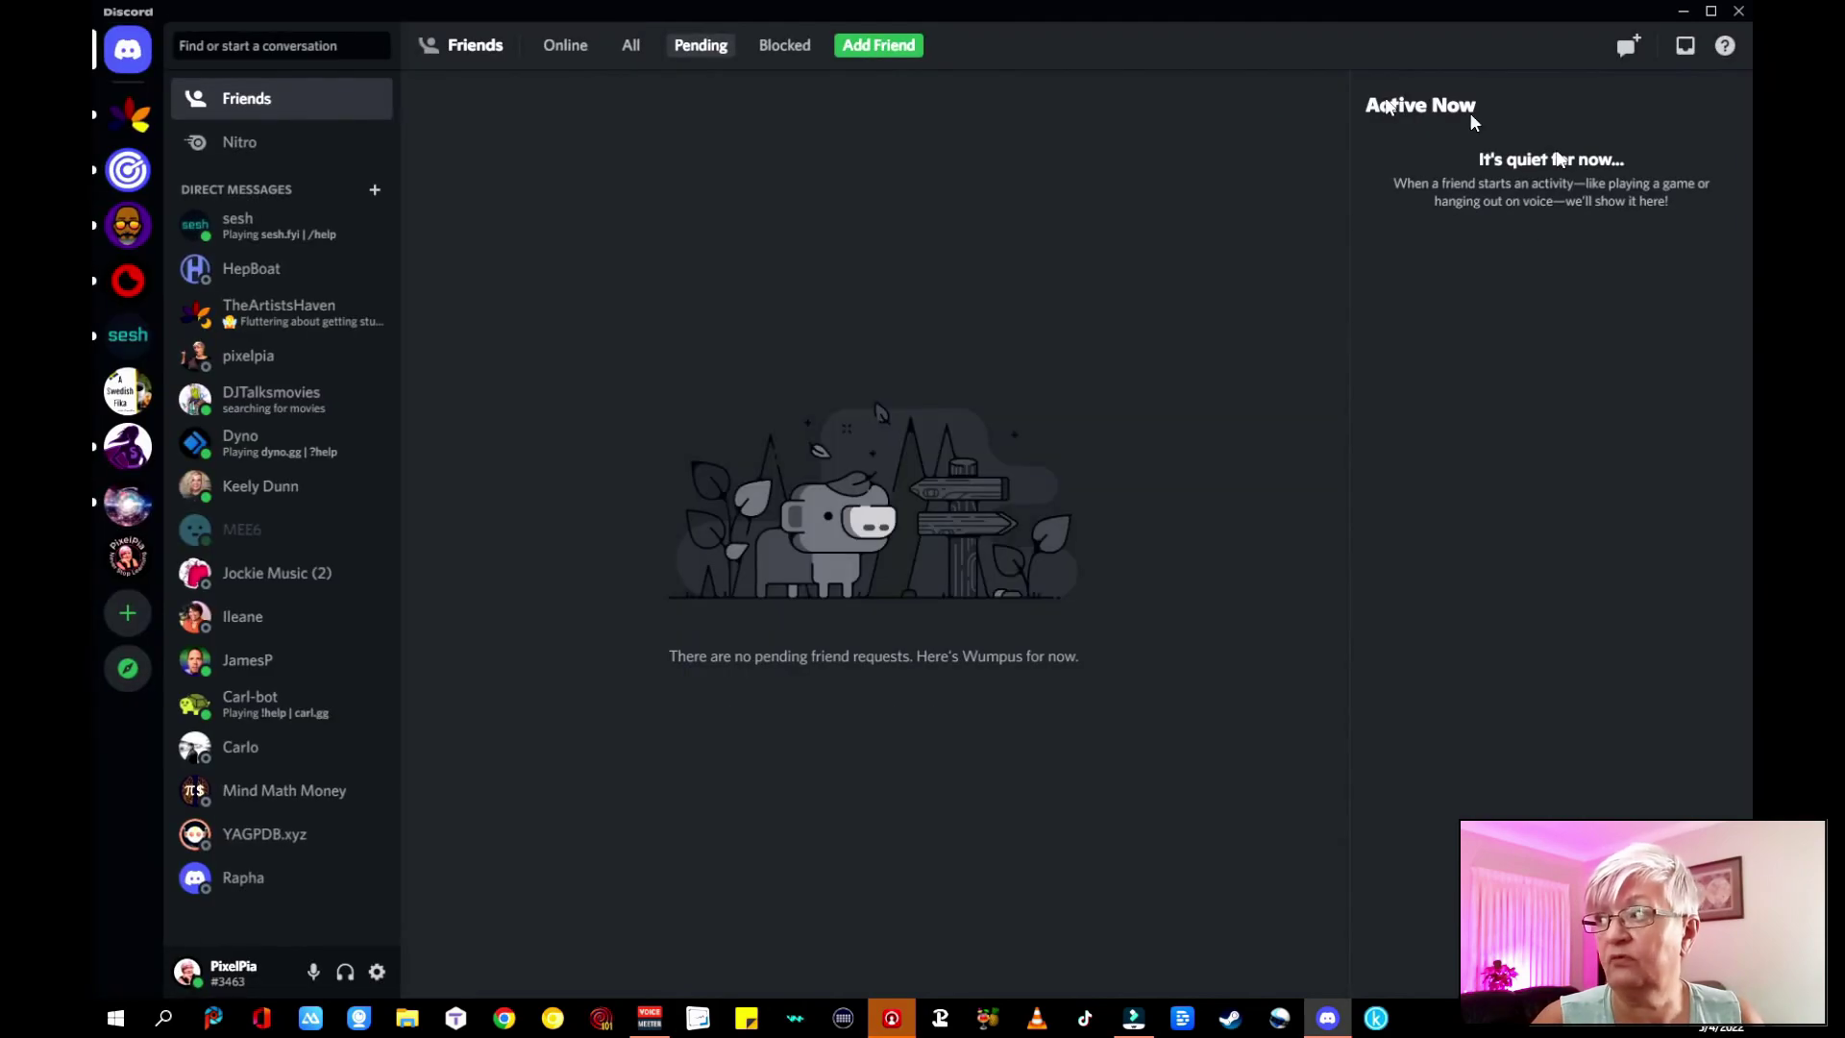